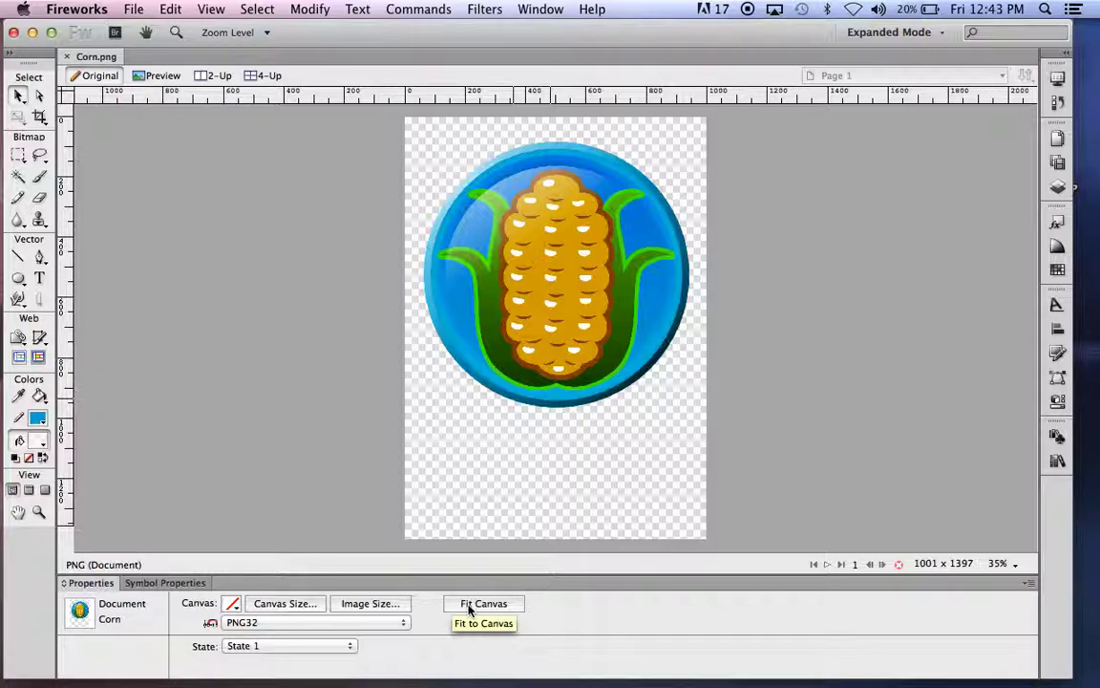
Fit the Corn.png canvas tightly around the circular corn icon at 880 x 880
{"action": "left_click", "coordinate": [483, 604]}
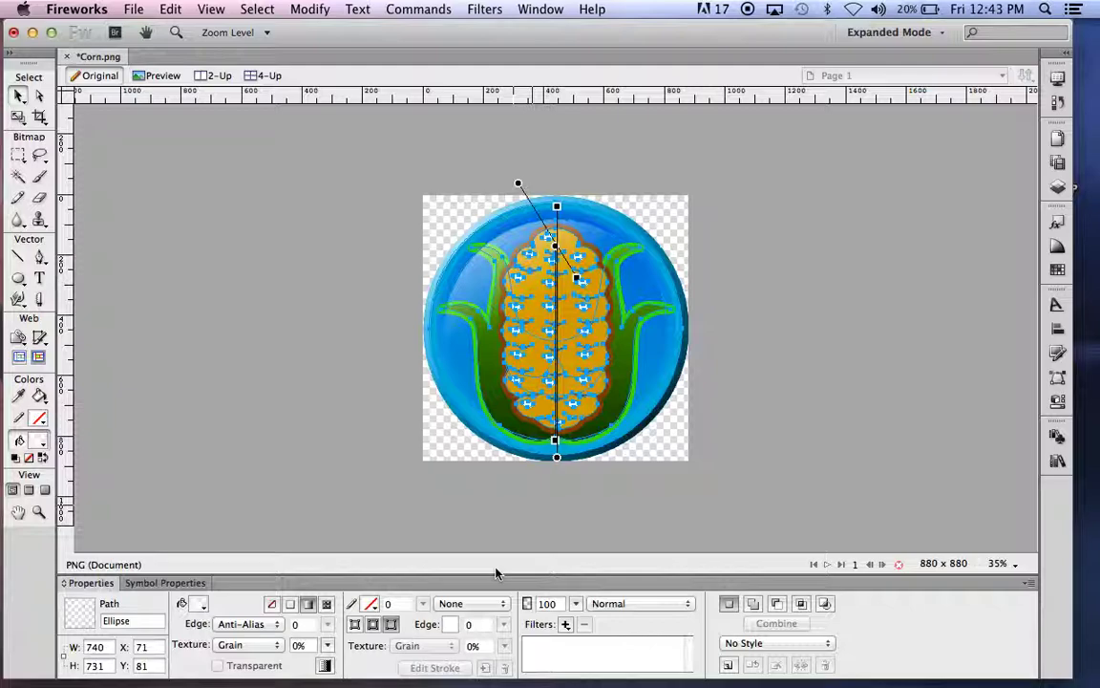
Undo Fit Canvas to restore the 1001 x 1397 canvas, then pick the Crop tool
{"action": "key", "text": "super+z"}
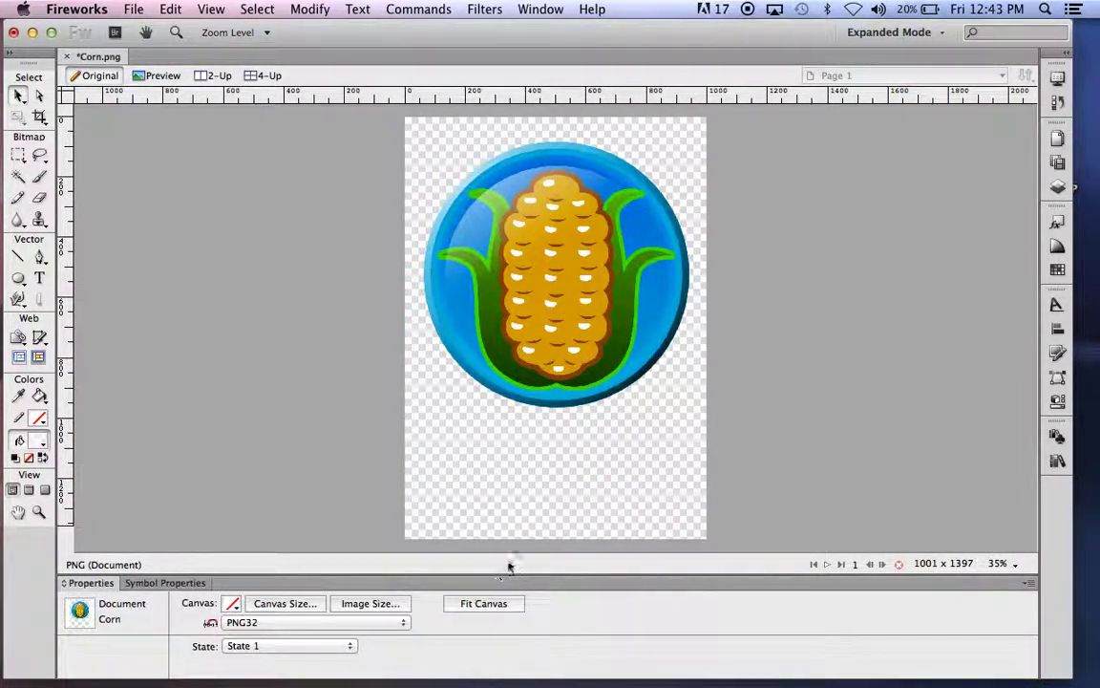
{"action": "left_click", "coordinate": [40, 117]}
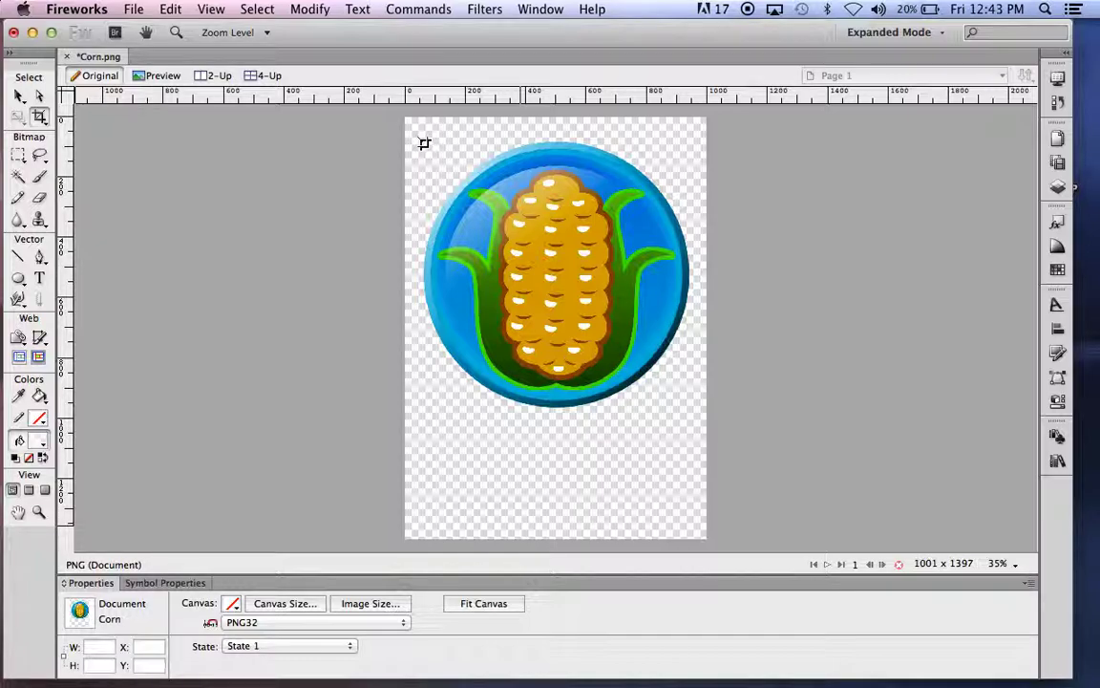
{"action": "left_click_drag", "start_coordinate": [424, 143], "coordinate": [691, 415]}
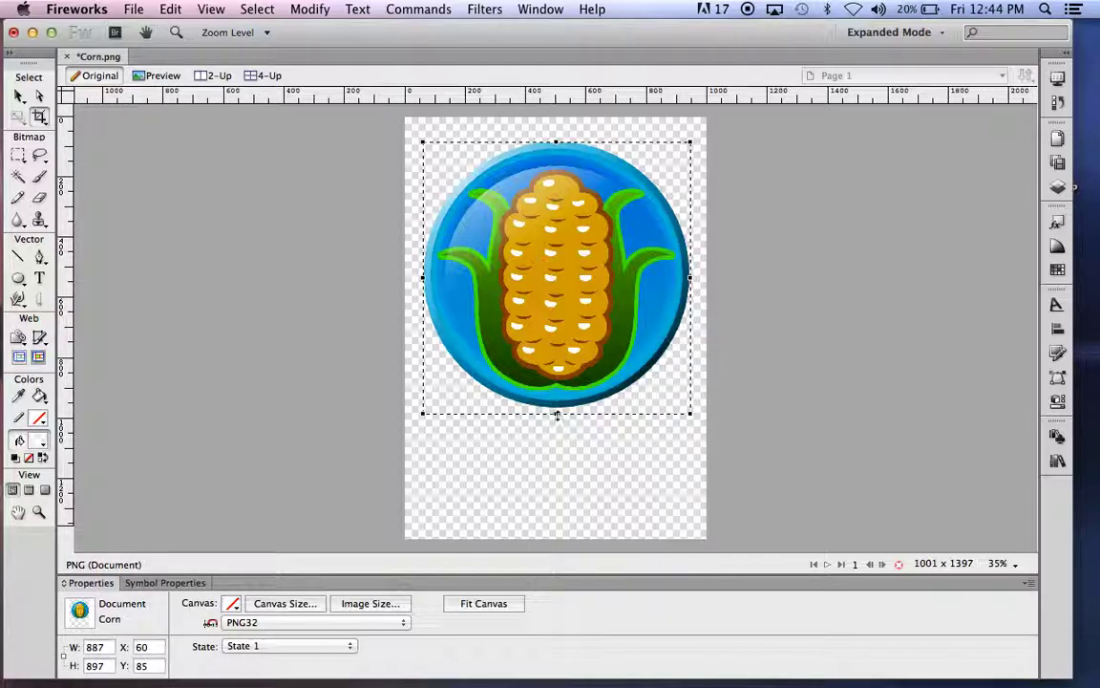
{"action": "left_click_drag", "start_coordinate": [557, 415], "coordinate": [557, 410]}
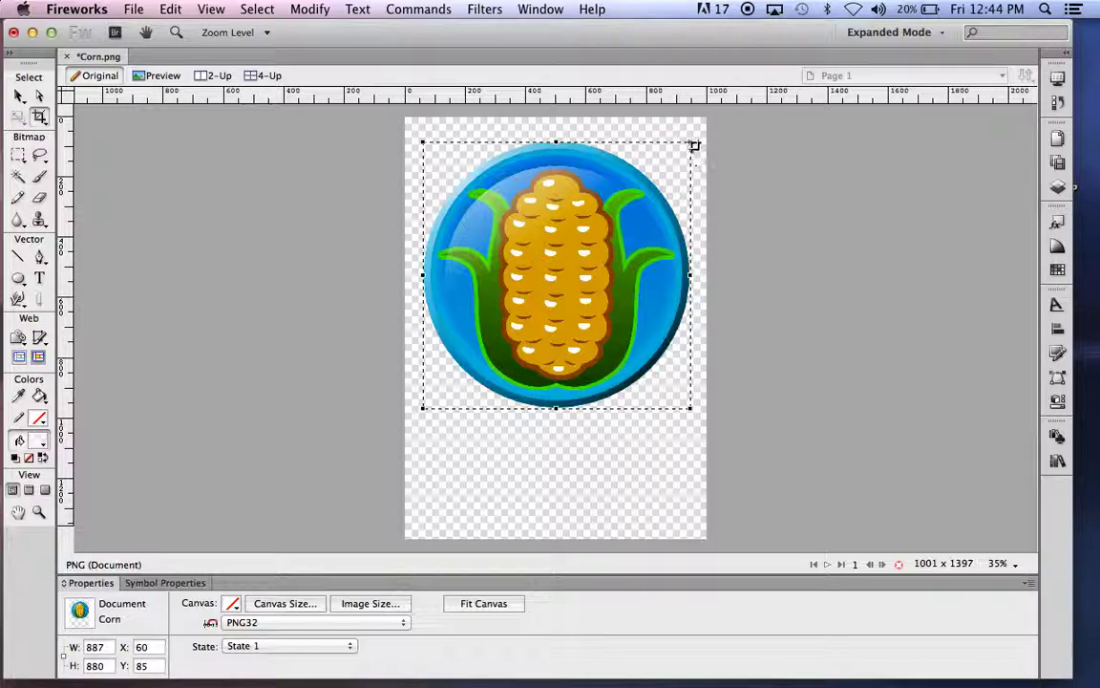
{"action": "mouse_move", "coordinate": [555, 141]}
{"action": "left_mouse_down"}
{"action": "mouse_move", "coordinate": [557, 129]}
{"action": "mouse_move", "coordinate": [558, 142]}
{"action": "left_mouse_up"}
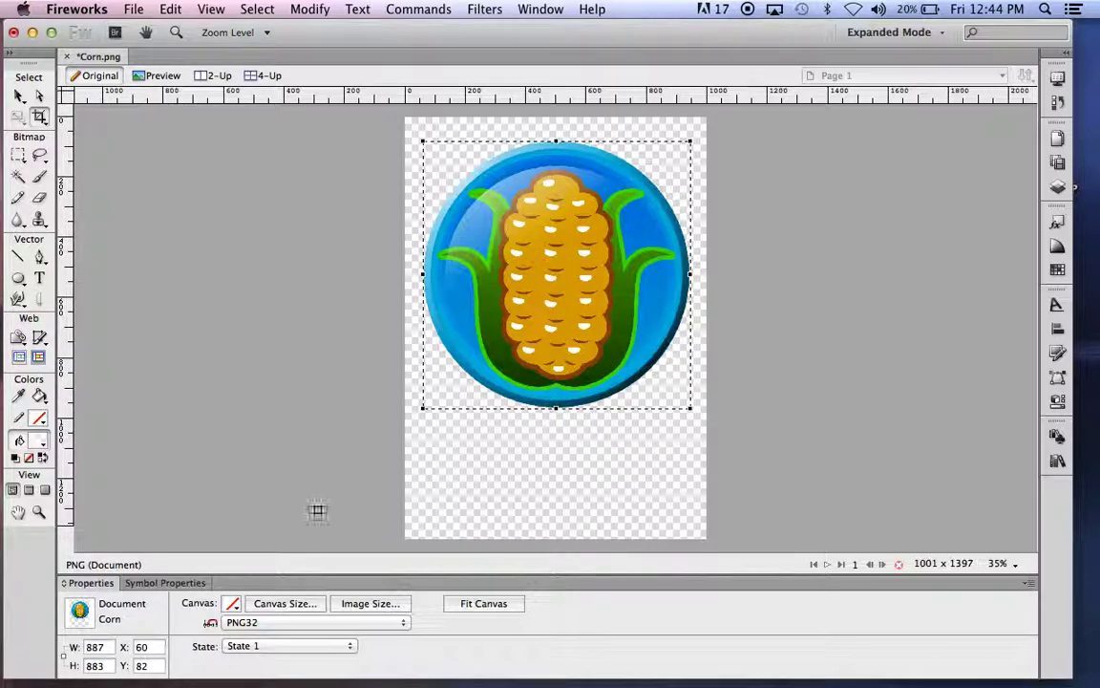
{"action": "key", "text": "super+equal"}
{"action": "key", "text": "super+equal"}
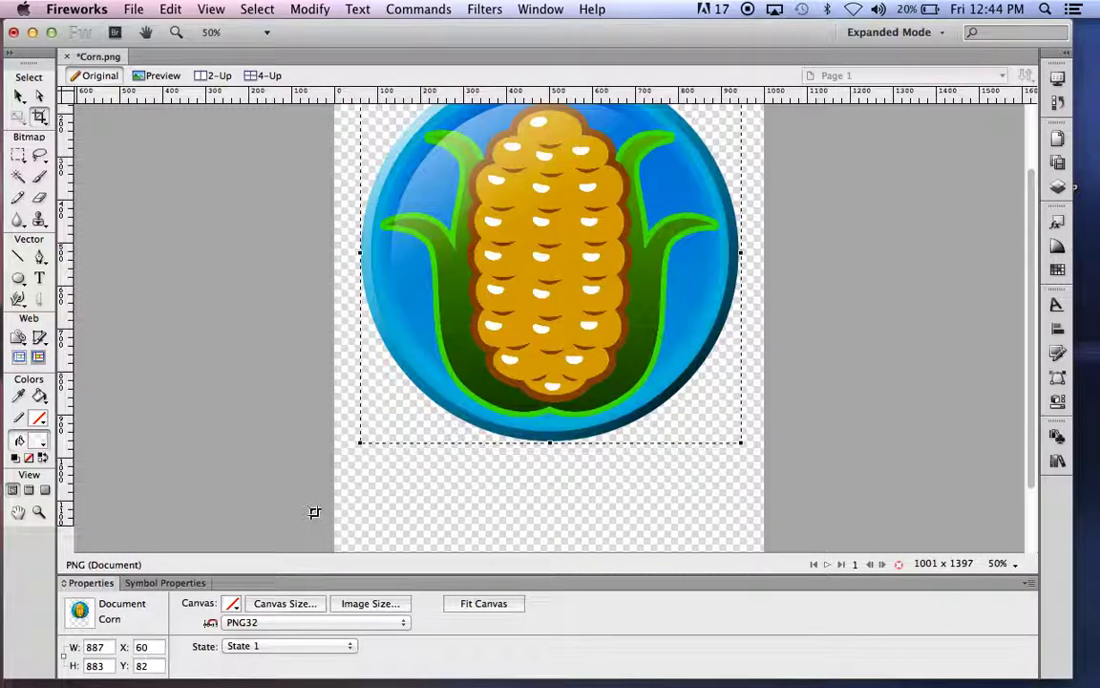
{"action": "scroll", "coordinate": [545, 478], "scroll_direction": "down", "scroll_amount": 5}
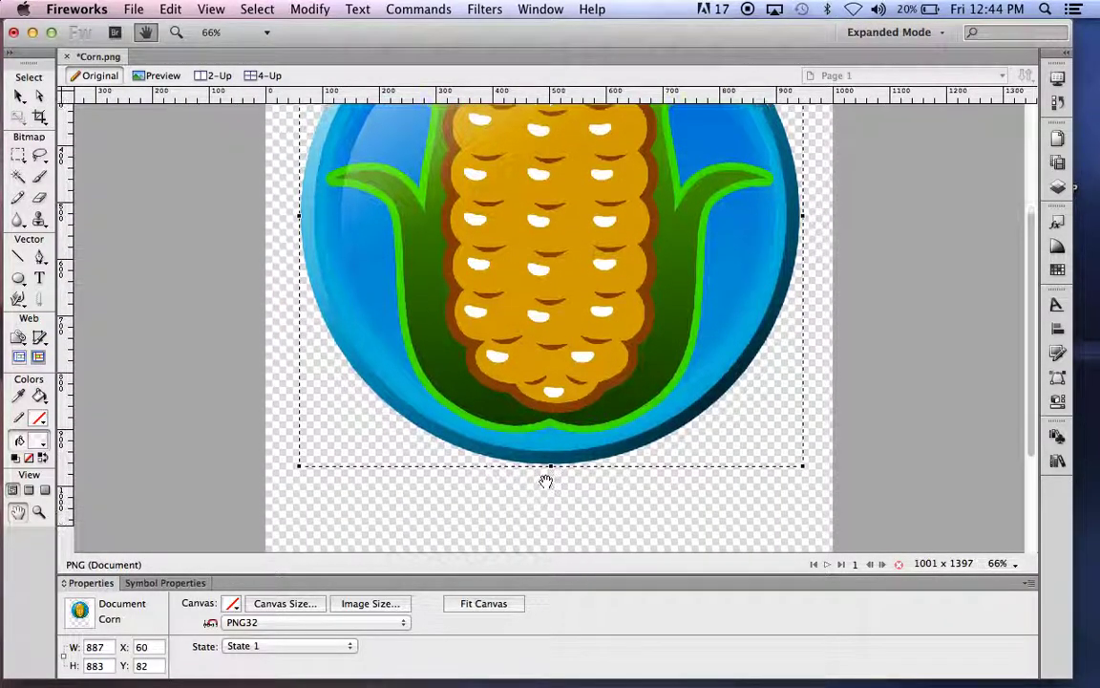
{"action": "scroll", "coordinate": [553, 327], "scroll_direction": "up", "scroll_amount": 10}
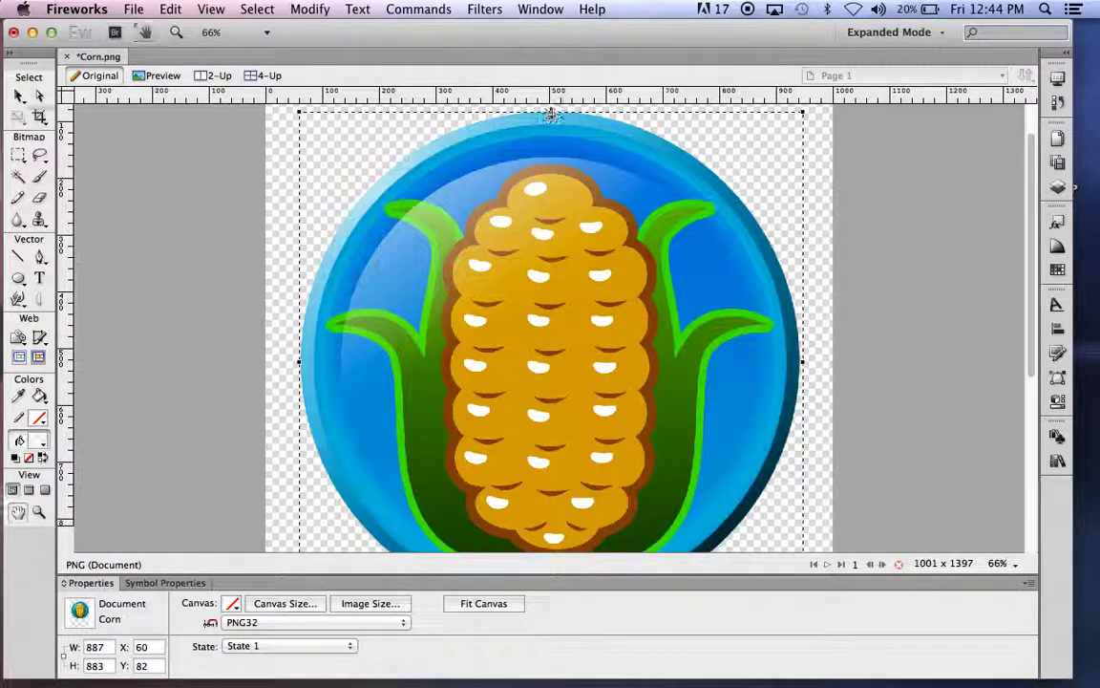
{"action": "left_click_drag", "start_coordinate": [551, 112], "coordinate": [552, 111]}
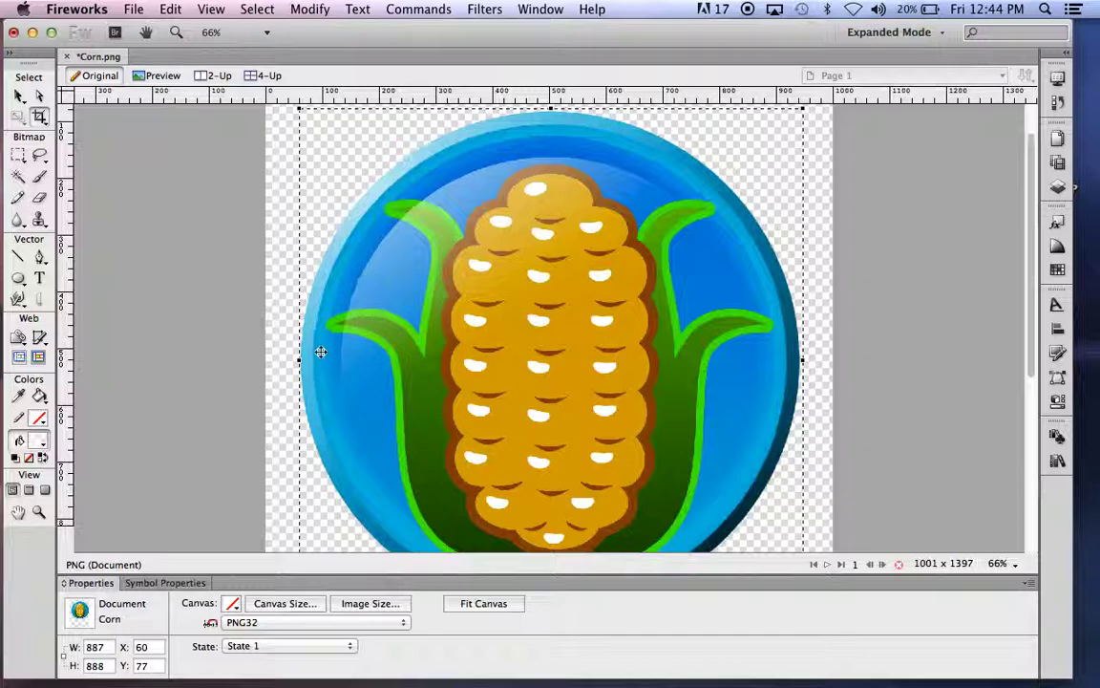
{"action": "left_click_drag", "start_coordinate": [296, 360], "coordinate": [299, 357]}
{"action": "key", "text": "v"}
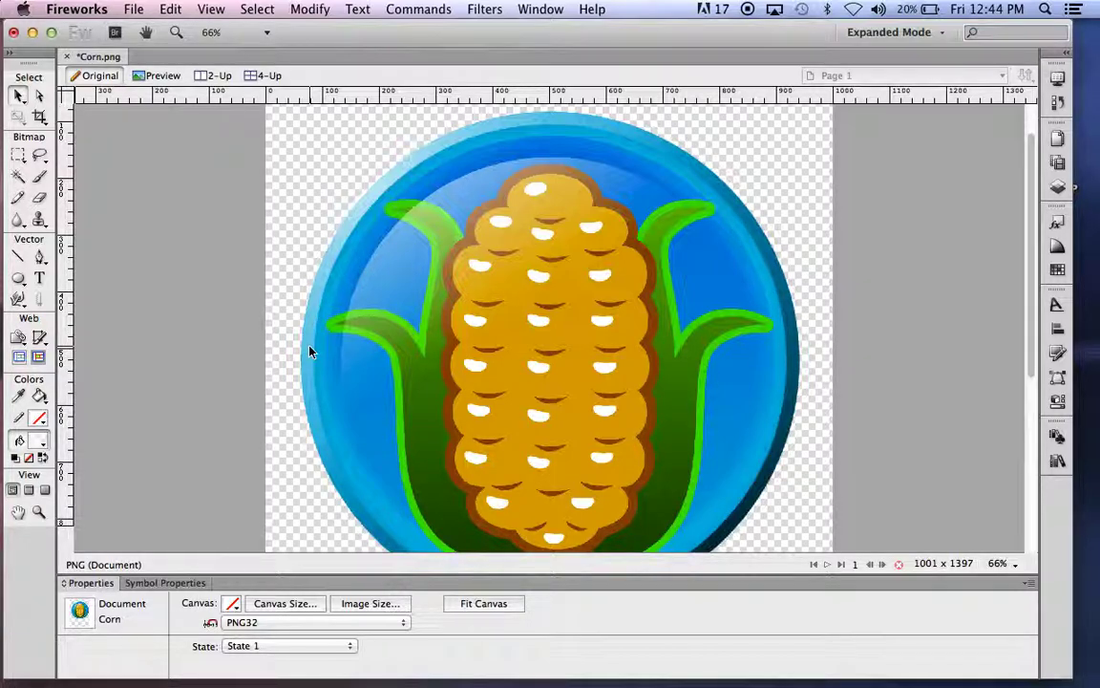
{"action": "key", "text": "super+minus"}
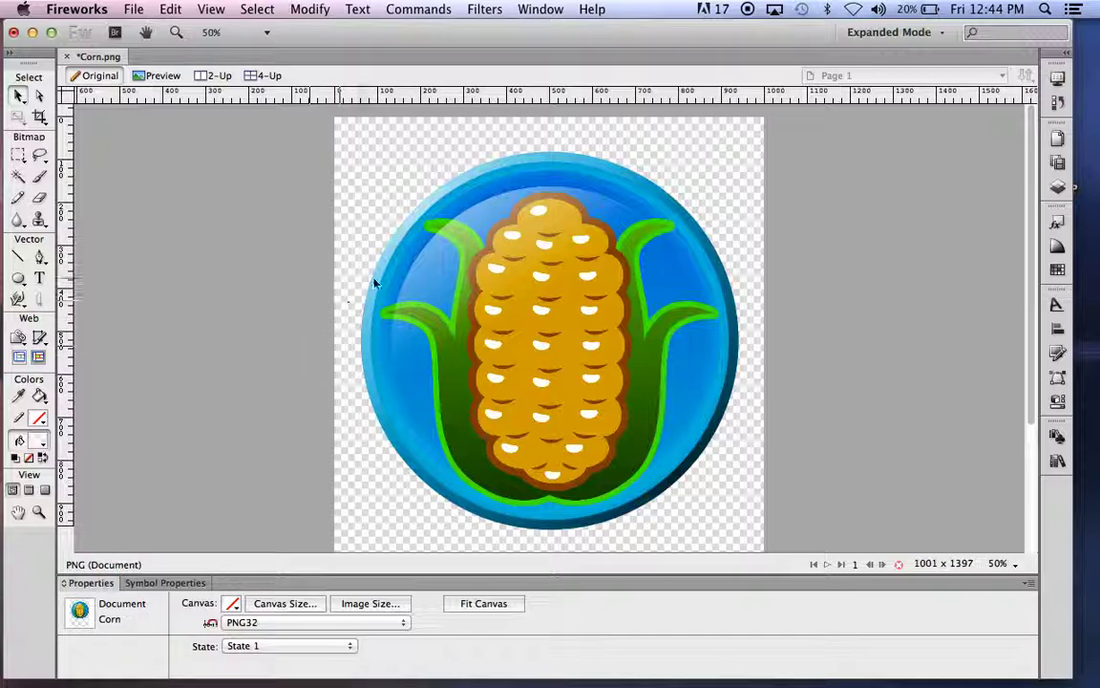
{"action": "left_click", "coordinate": [39, 116]}
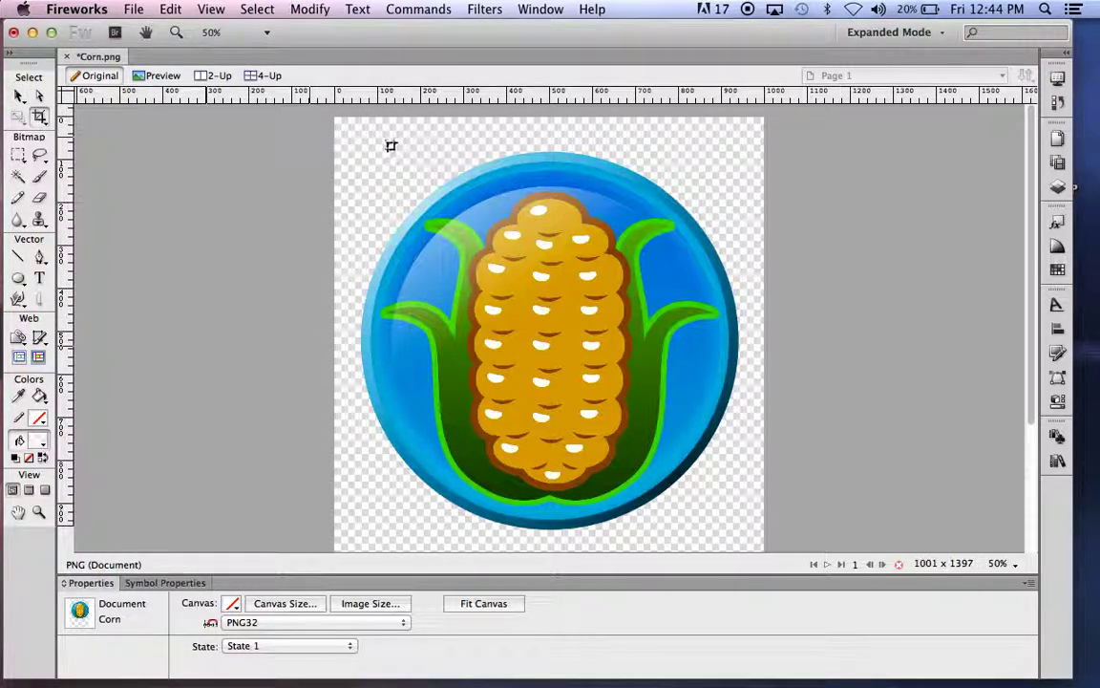
{"action": "left_click_drag", "start_coordinate": [356, 145], "coordinate": [742, 530]}
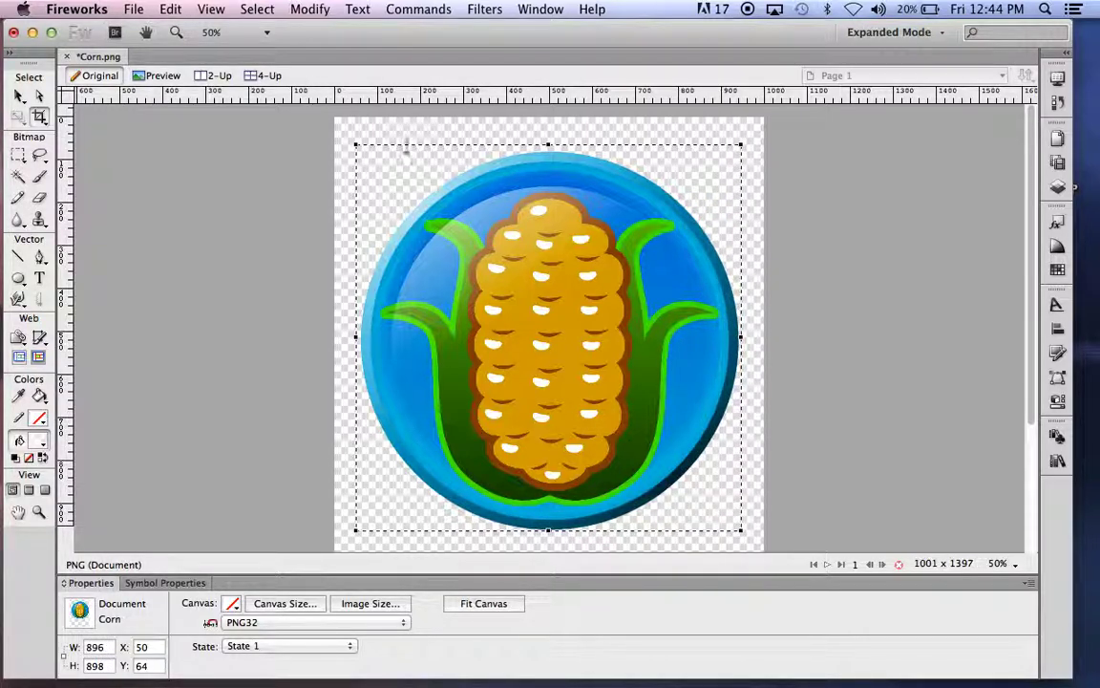
{"action": "left_click_drag", "start_coordinate": [358, 145], "coordinate": [359, 148]}
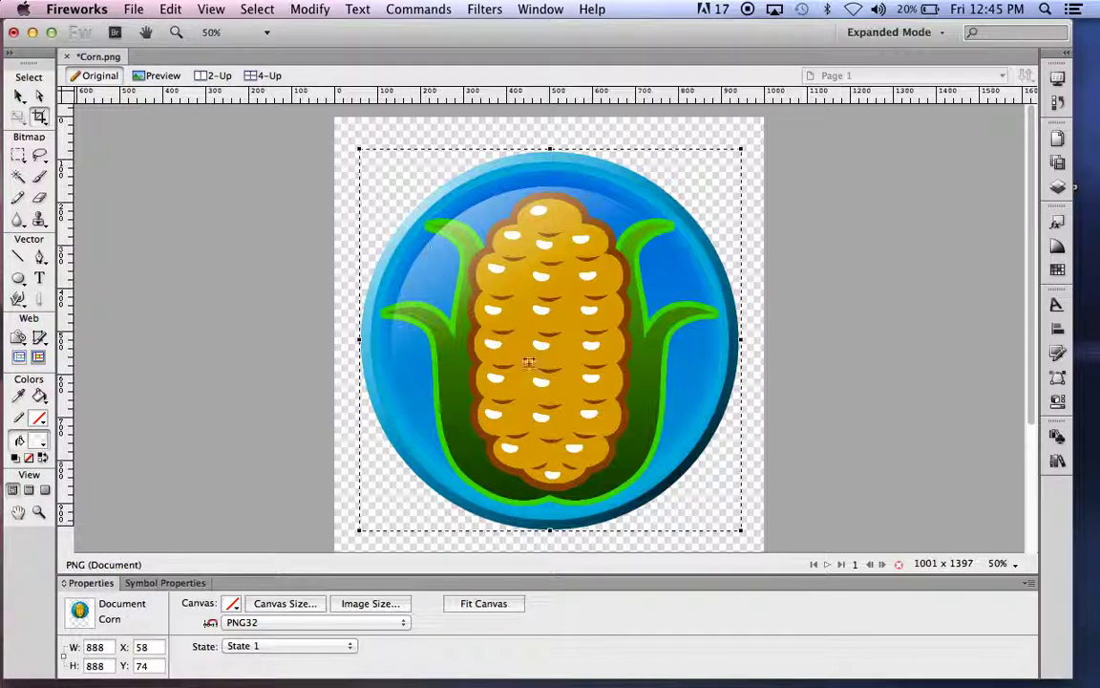
{"action": "double_click", "coordinate": [433, 364]}
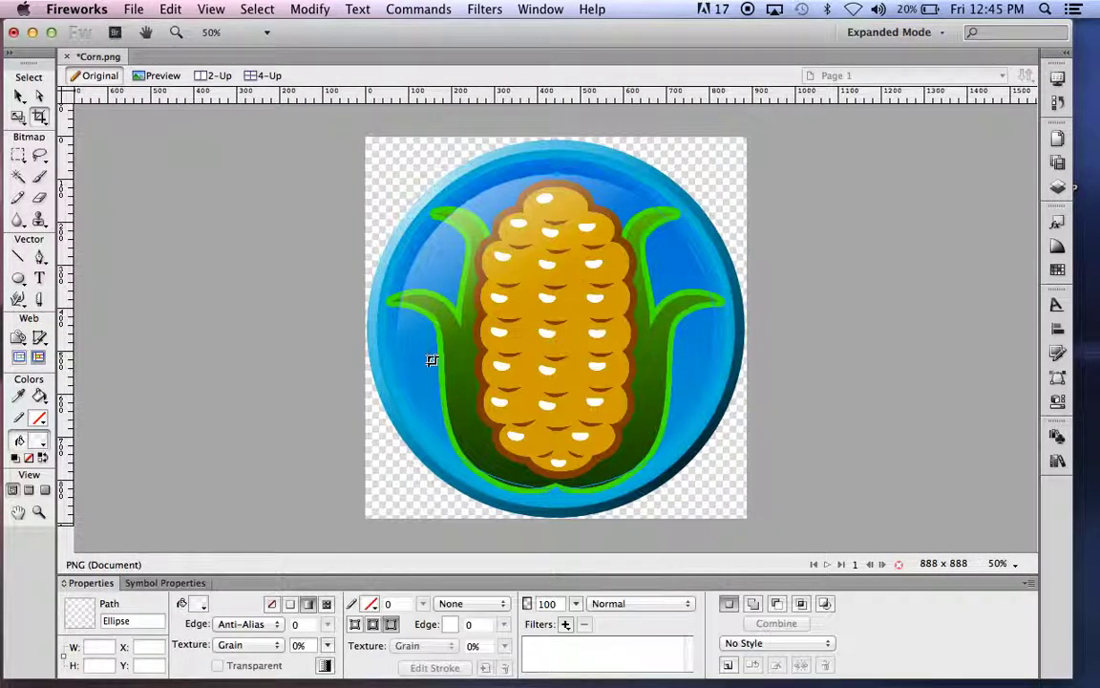
{"action": "key", "text": "super+z"}
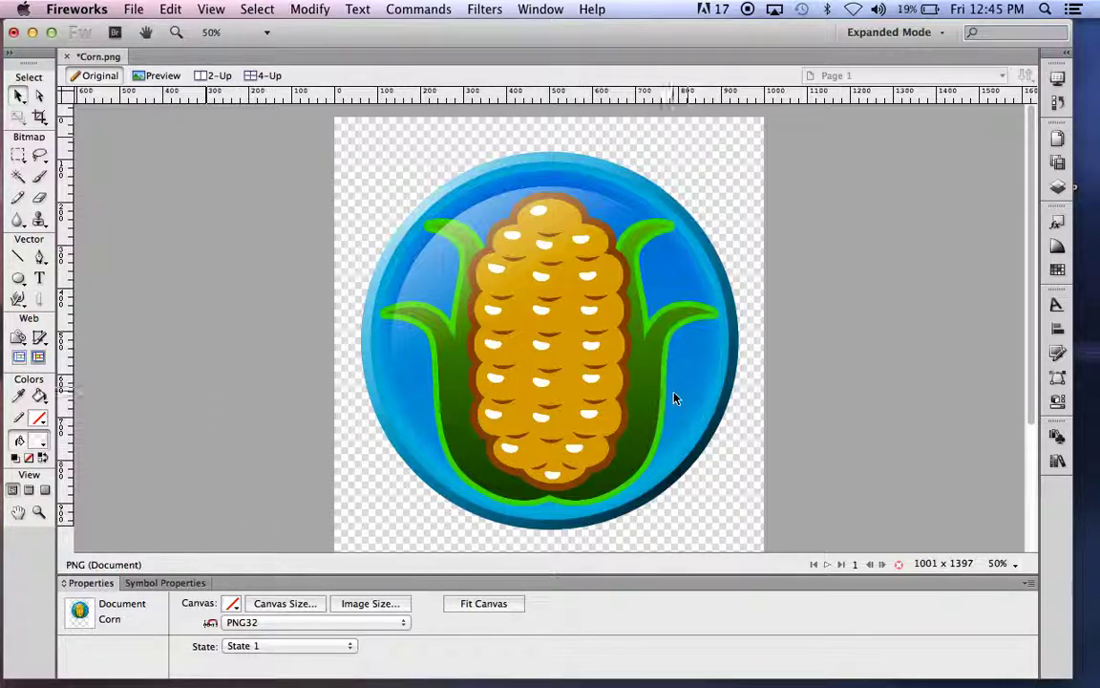
{"action": "key", "text": "h"}
{"action": "left_click_drag", "start_coordinate": [656, 420], "coordinate": [666, 373]}
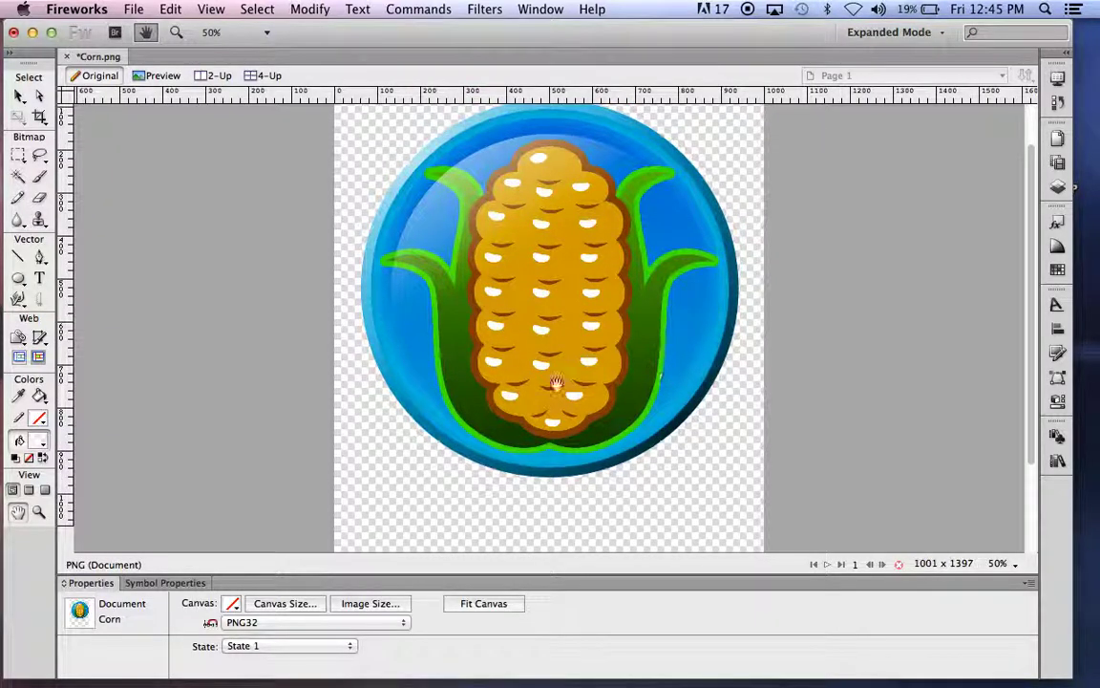
{"action": "key", "text": "v"}
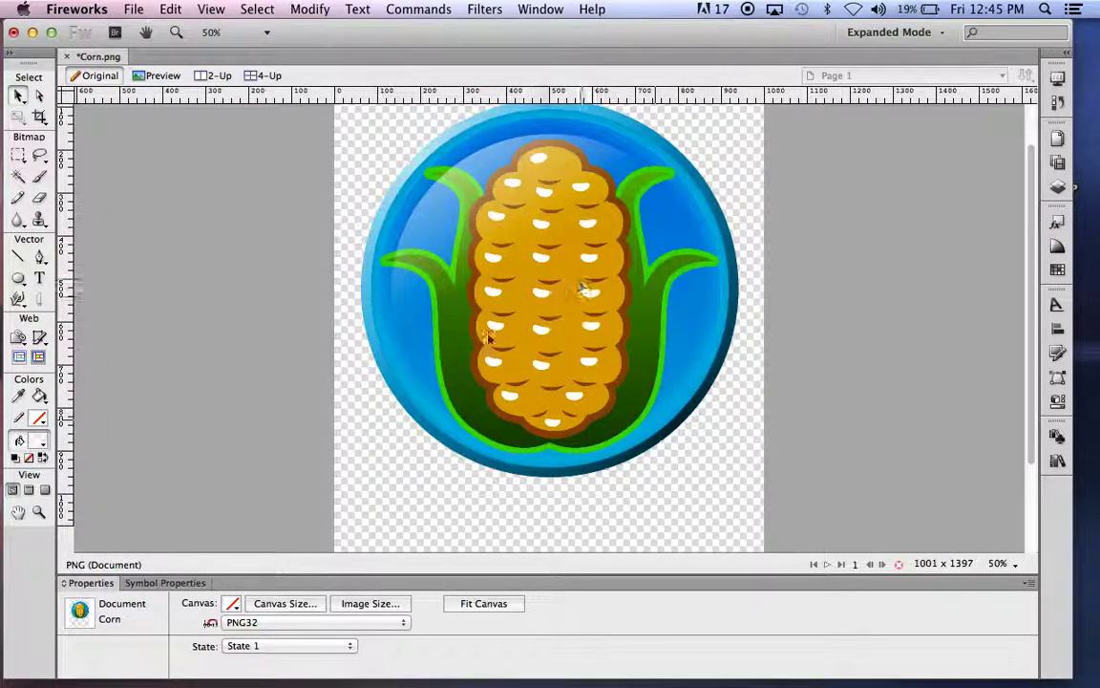
Resize the canvas to a 1001 x 1001 square using the centre anchor
{"action": "left_click", "coordinate": [274, 606]}
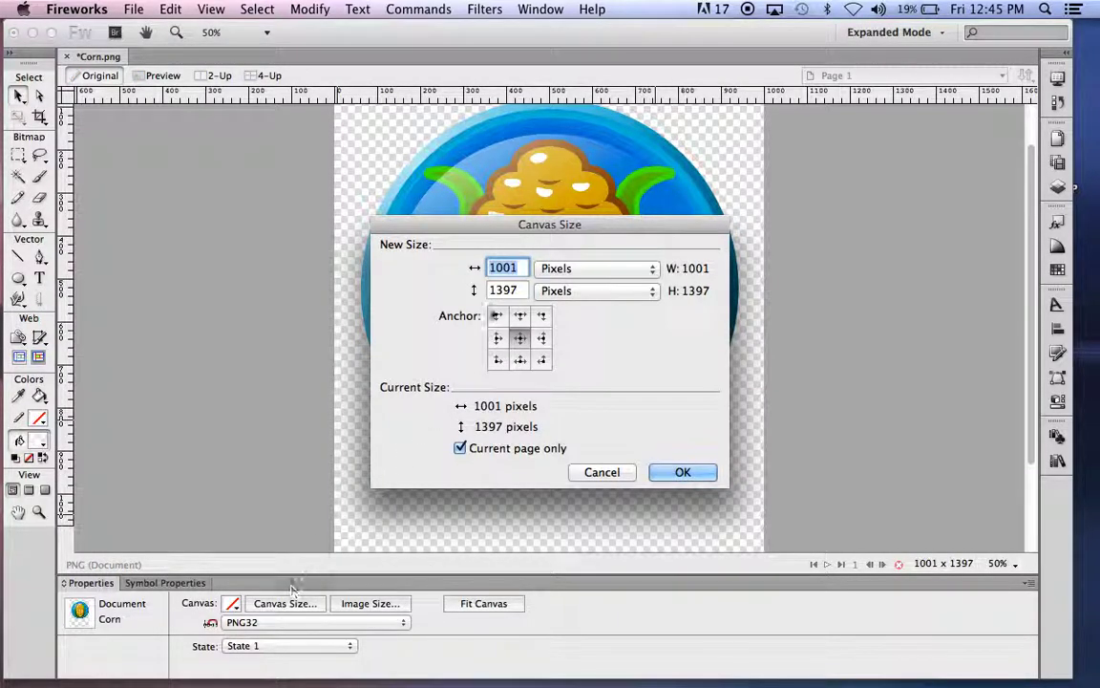
{"action": "left_click_drag", "start_coordinate": [532, 232], "coordinate": [240, 158]}
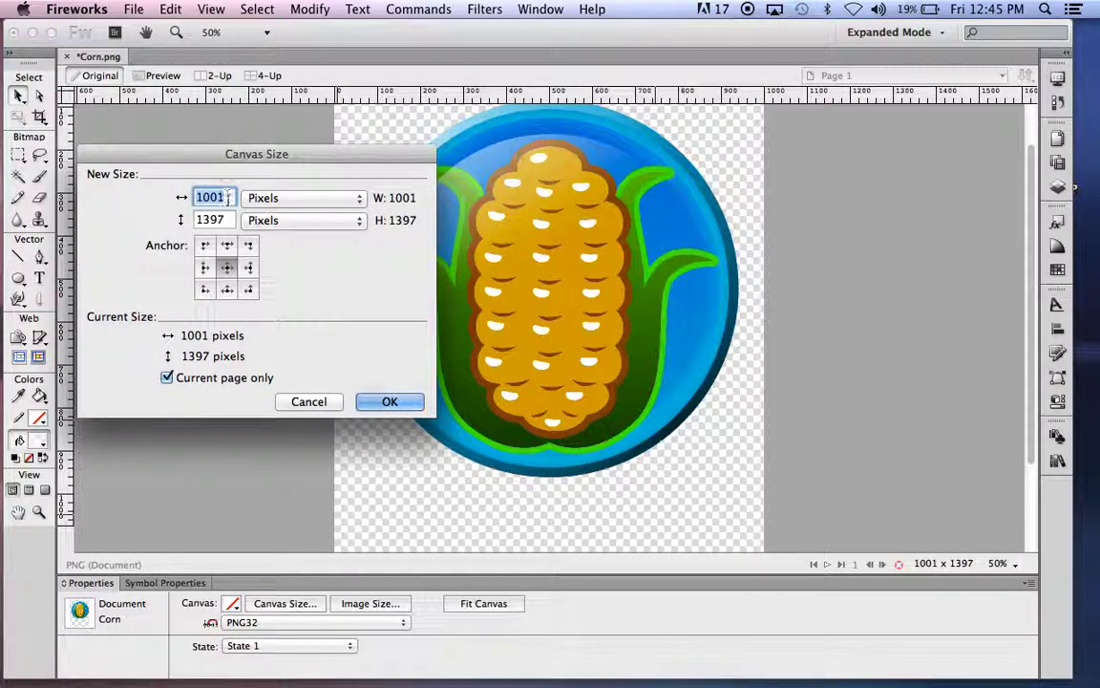
{"action": "left_click", "coordinate": [228, 246]}
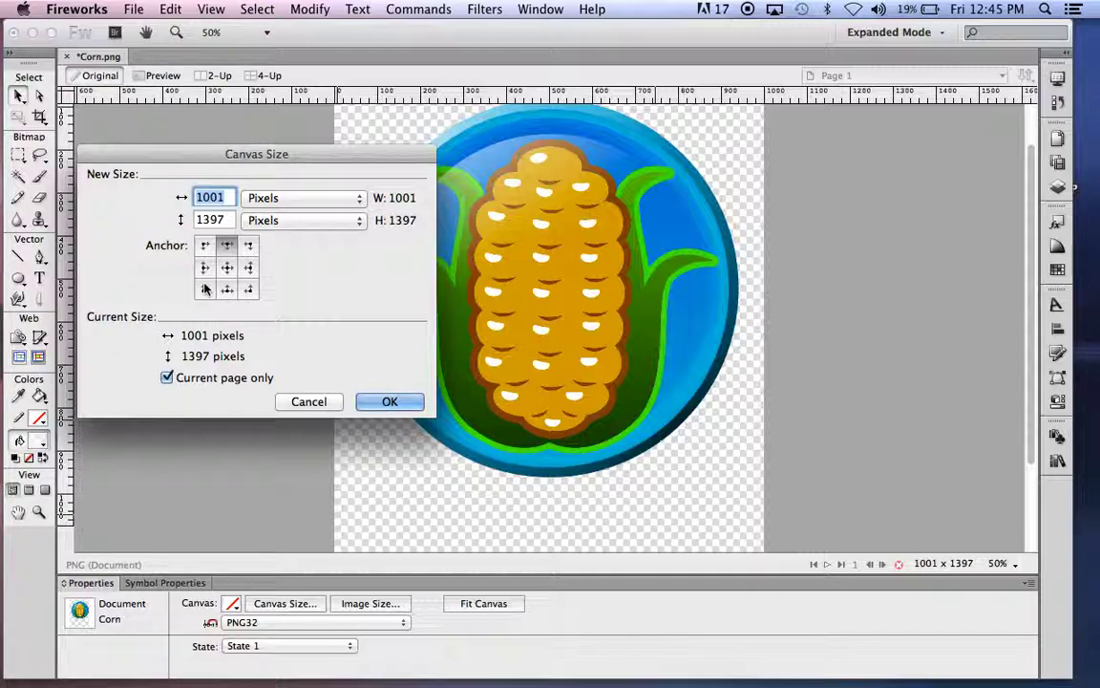
{"action": "left_click", "coordinate": [228, 268]}
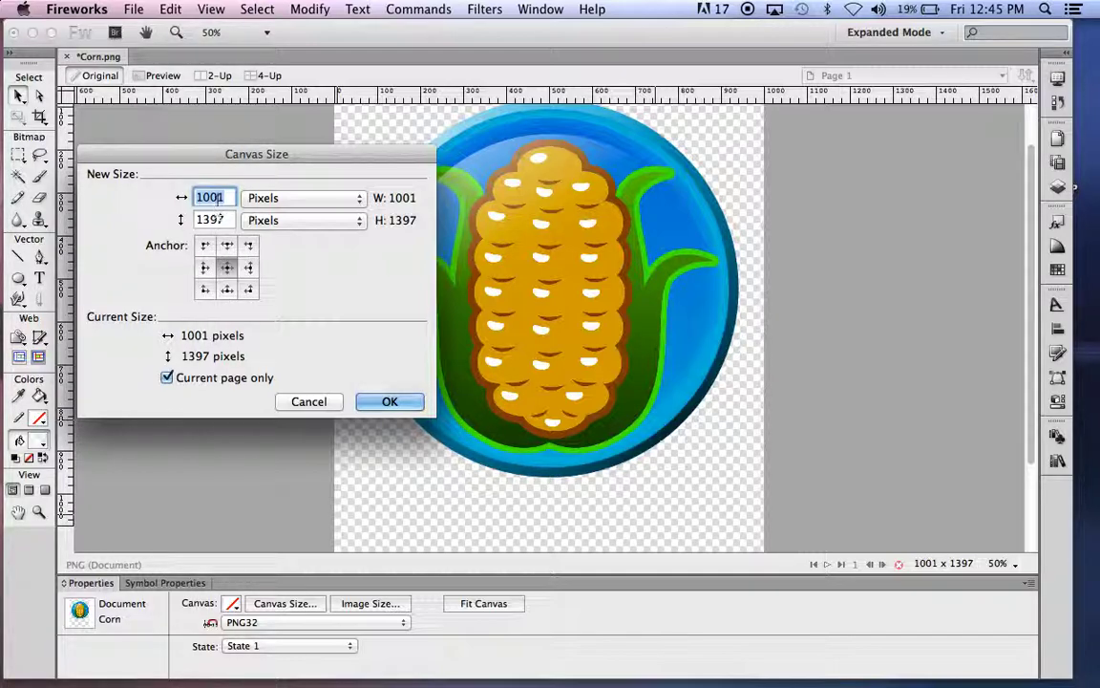
{"action": "key", "text": "Tab"}
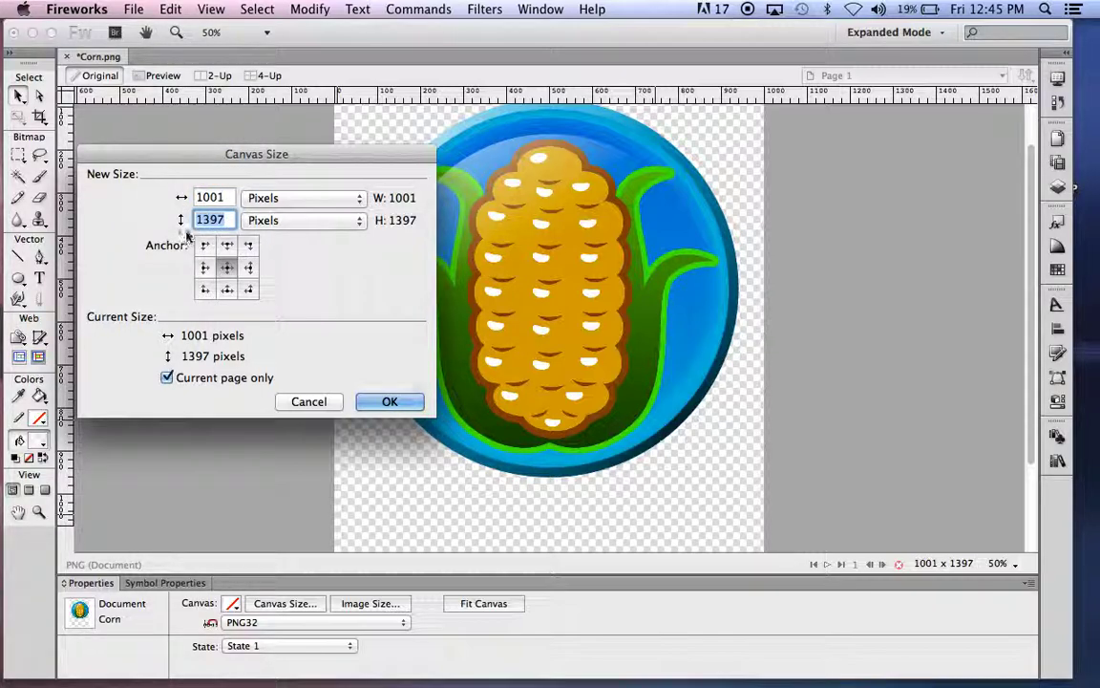
{"action": "type", "text": "100"}
{"action": "type", "text": "0"}
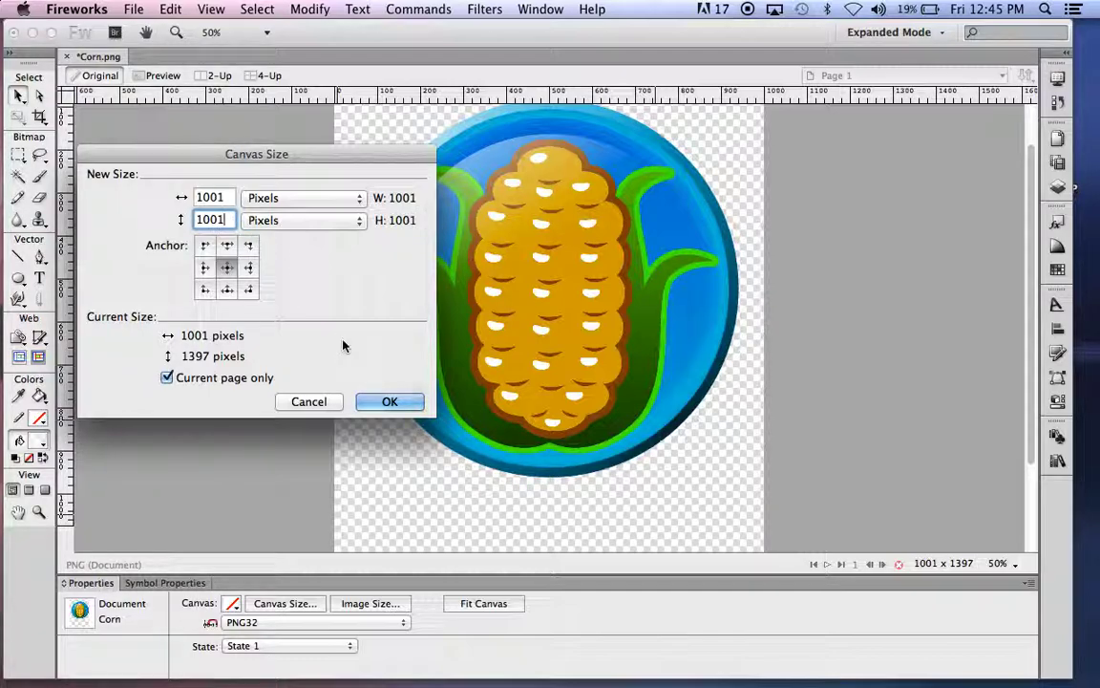
{"action": "left_click", "coordinate": [390, 402]}
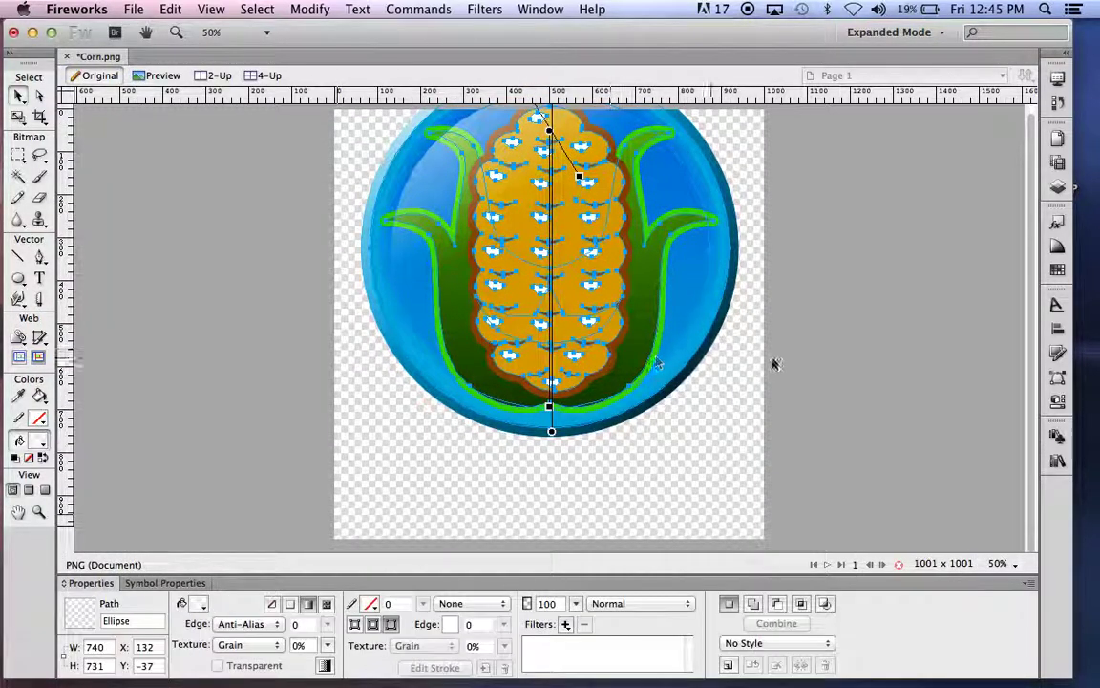
{"action": "left_click_drag", "start_coordinate": [779, 315], "coordinate": [776, 351]}
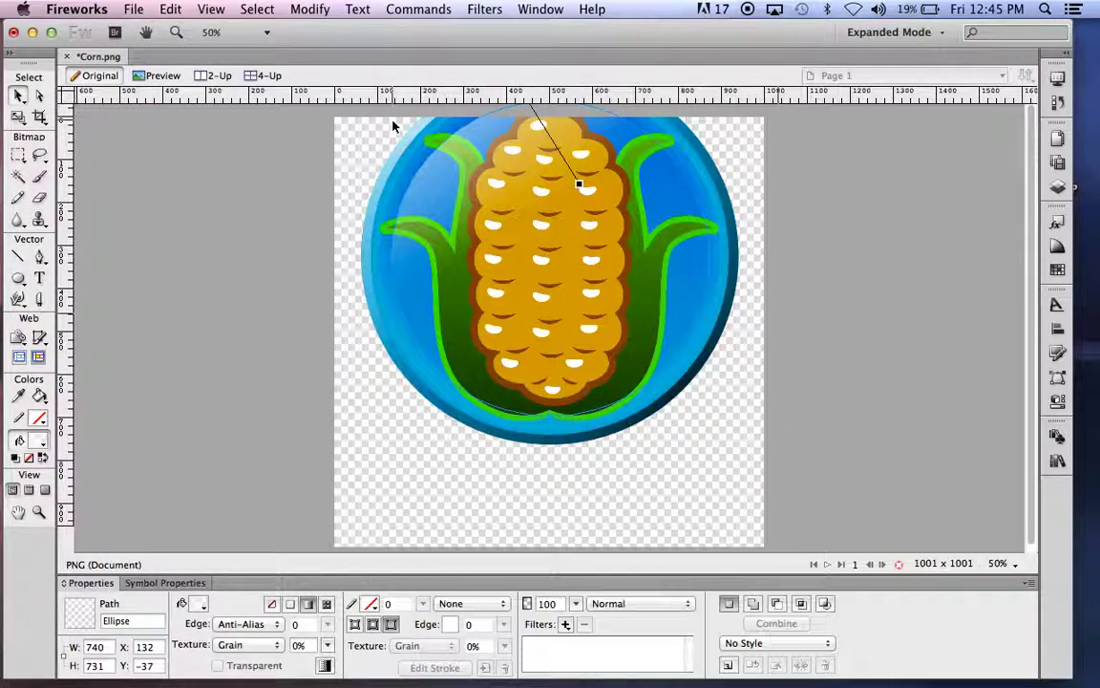
{"action": "key", "text": "super+minus"}
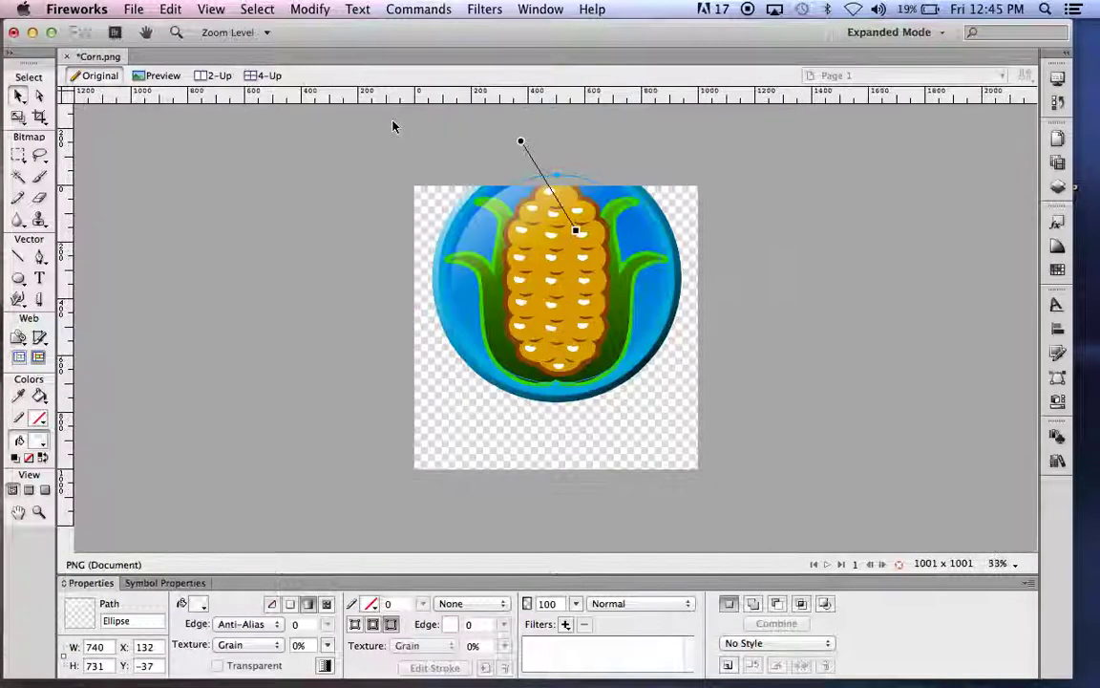
{"action": "left_click_drag", "start_coordinate": [402, 114], "coordinate": [721, 462]}
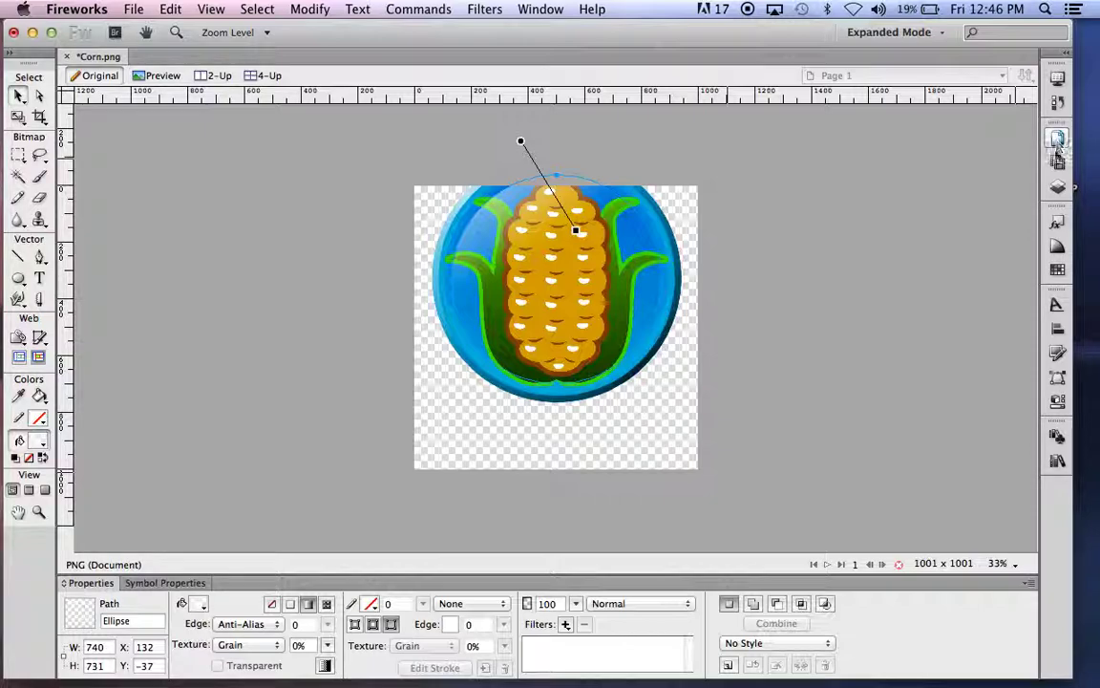
Unlock the base layer and centre all 47 icon objects on the canvas at X 83, Y 83
{"action": "left_click", "coordinate": [1058, 186]}
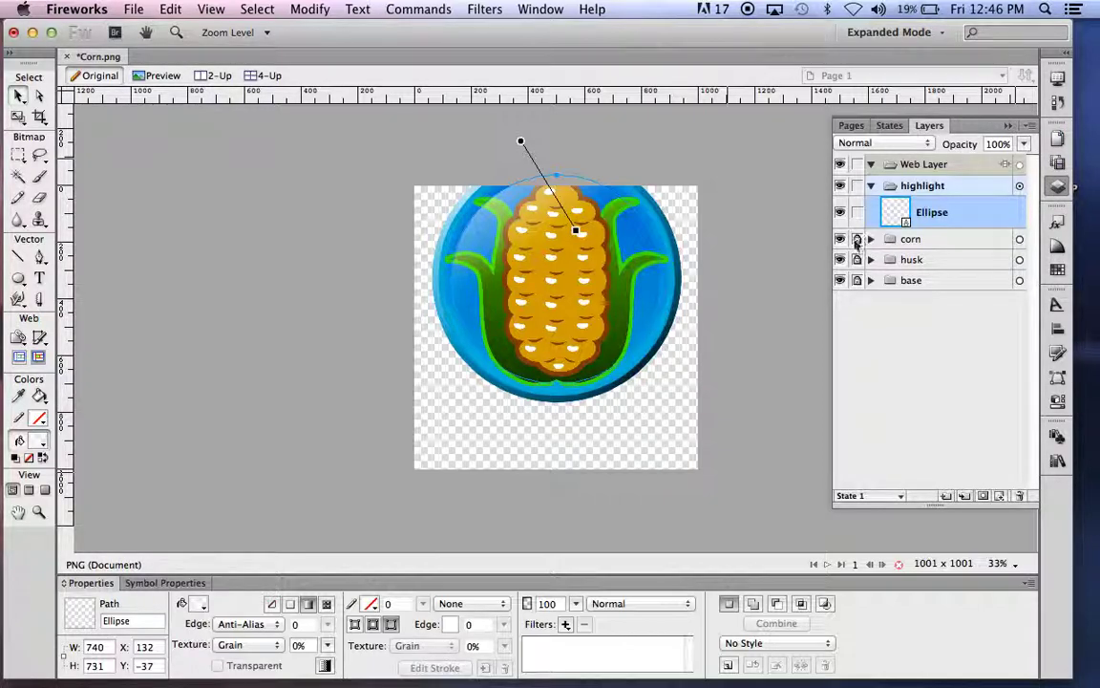
{"action": "left_click", "coordinate": [858, 279]}
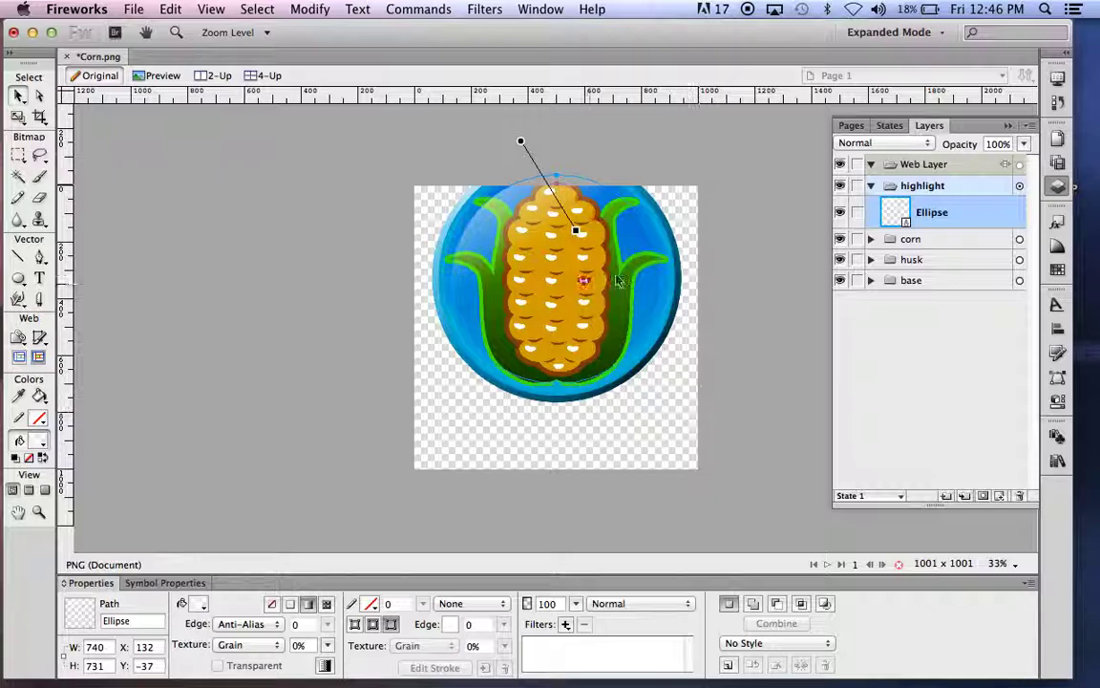
{"action": "left_click_drag", "start_coordinate": [391, 133], "coordinate": [738, 455]}
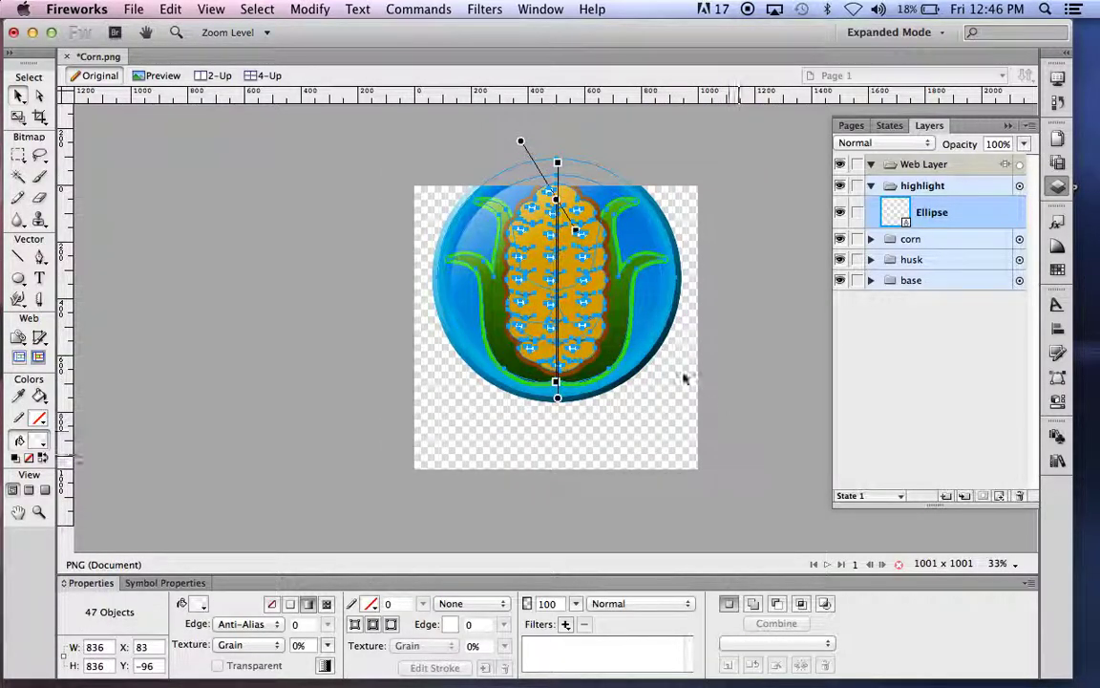
{"action": "left_click_drag", "start_coordinate": [571, 204], "coordinate": [571, 253]}
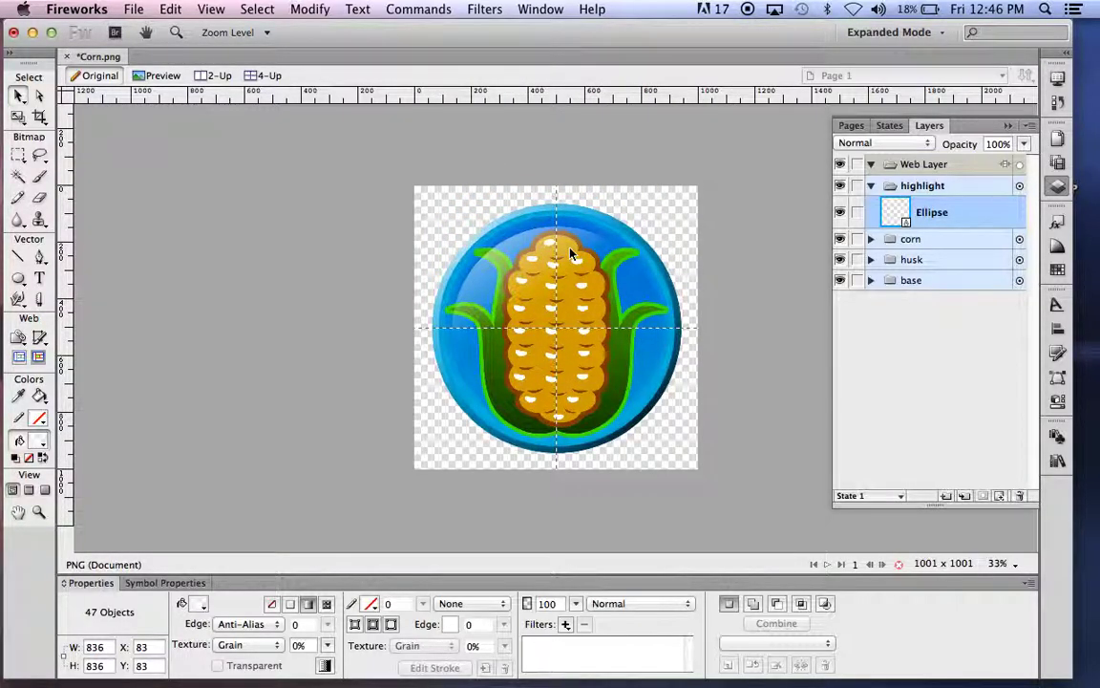
{"action": "left_click_drag", "start_coordinate": [571, 253], "coordinate": [563, 248]}
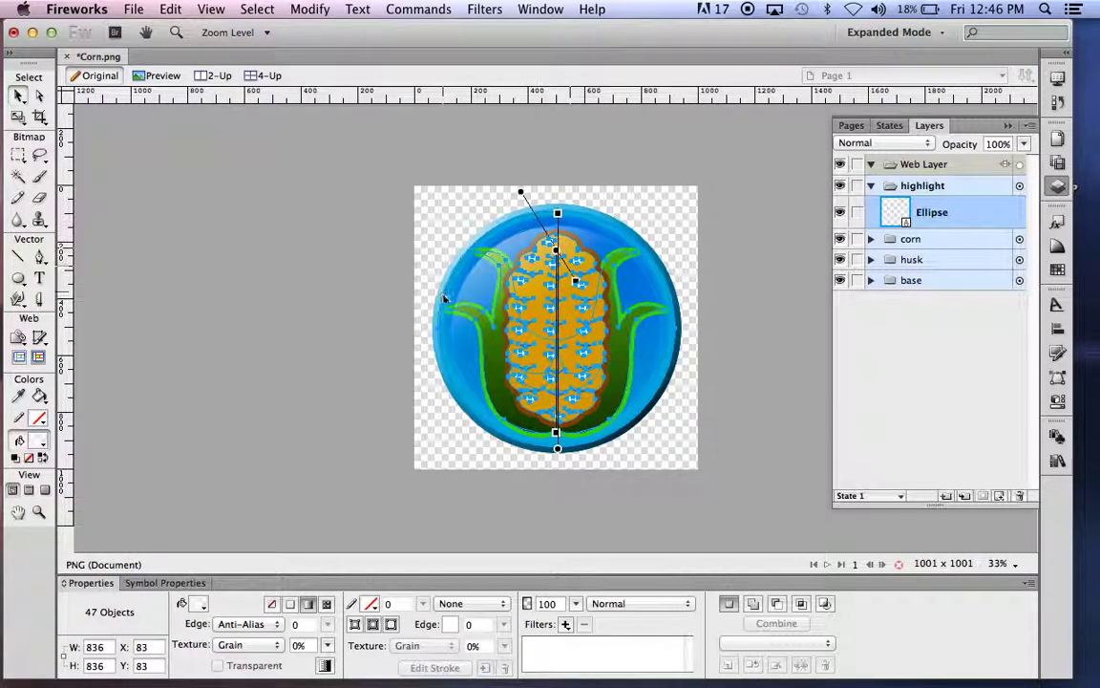
{"action": "left_click", "coordinate": [689, 229]}
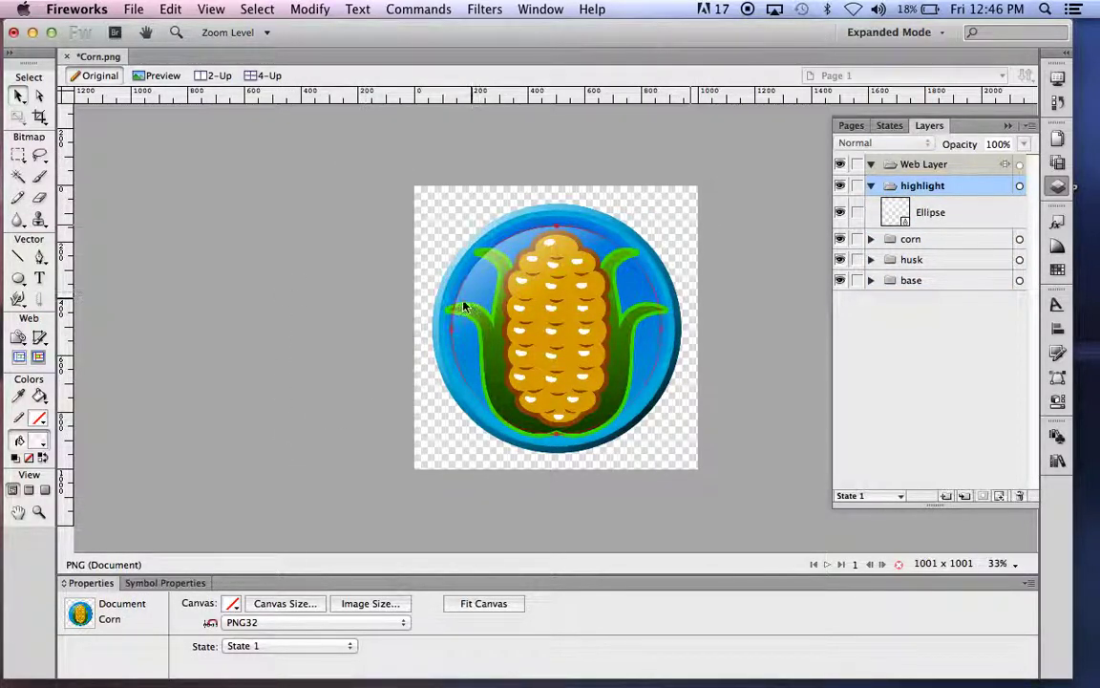
Draw a crop box around the icon and size it to 900 x 900
{"action": "left_click", "coordinate": [39, 116]}
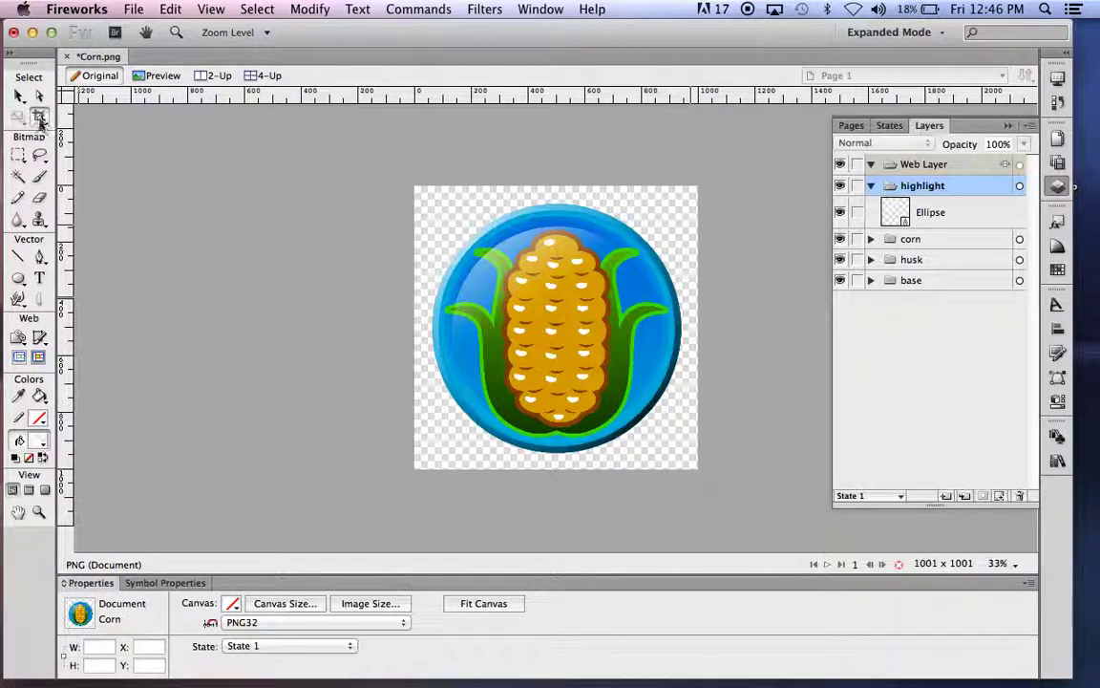
{"action": "left_click", "coordinate": [92, 647]}
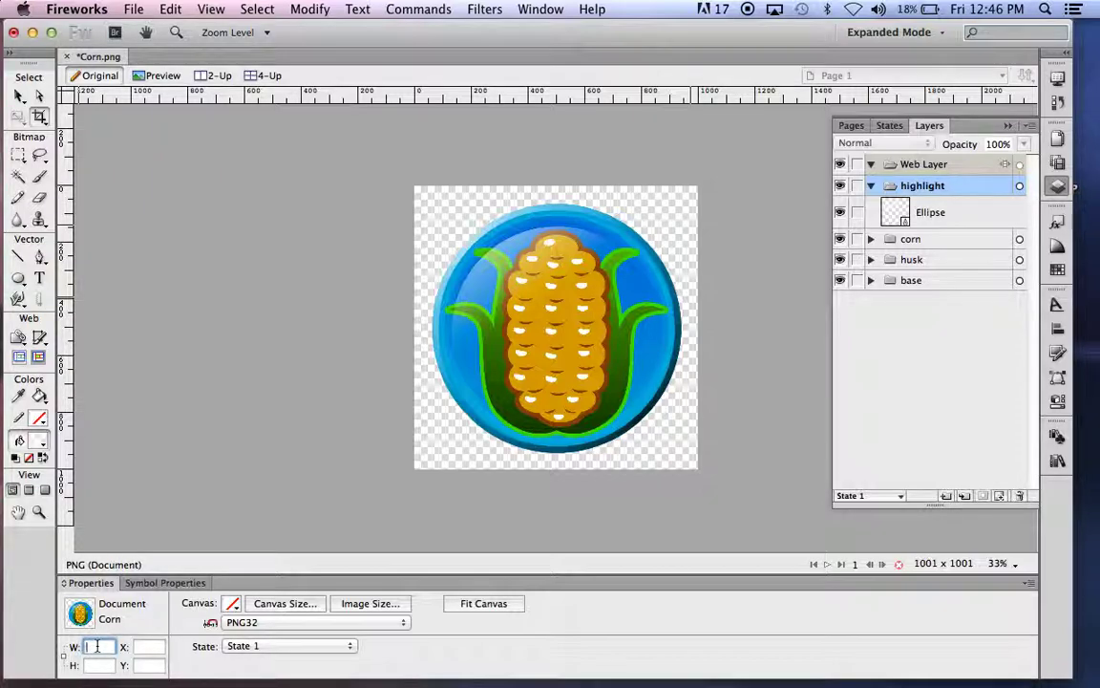
{"action": "left_click_drag", "start_coordinate": [421, 202], "coordinate": [696, 465]}
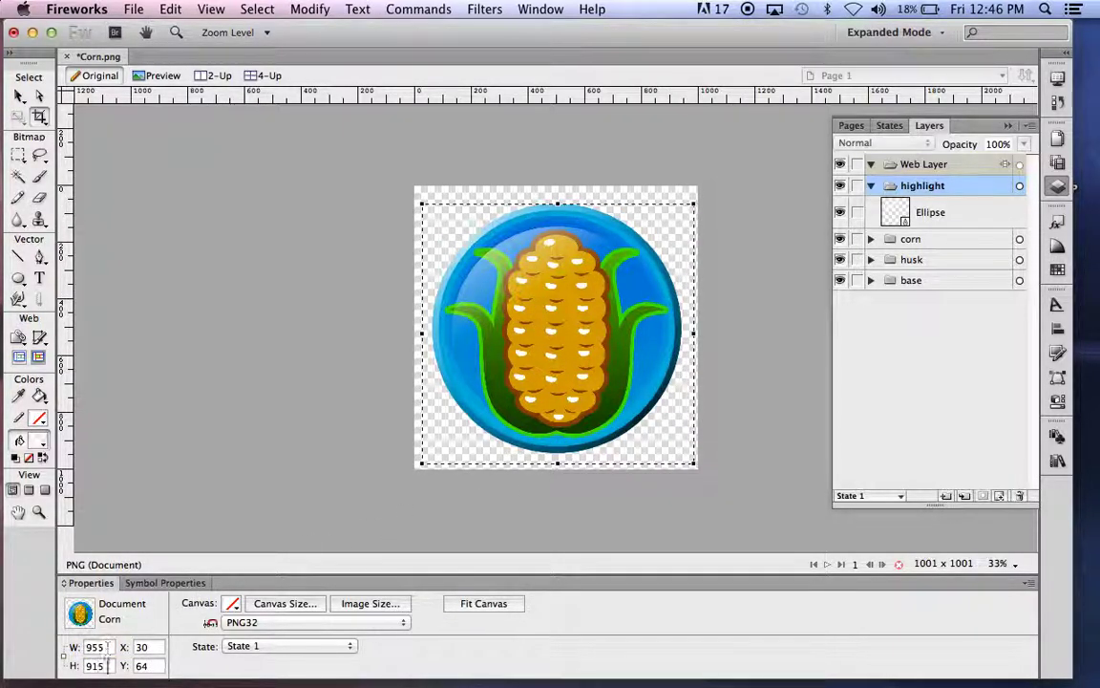
{"action": "left_click_drag", "start_coordinate": [104, 666], "coordinate": [87, 667]}
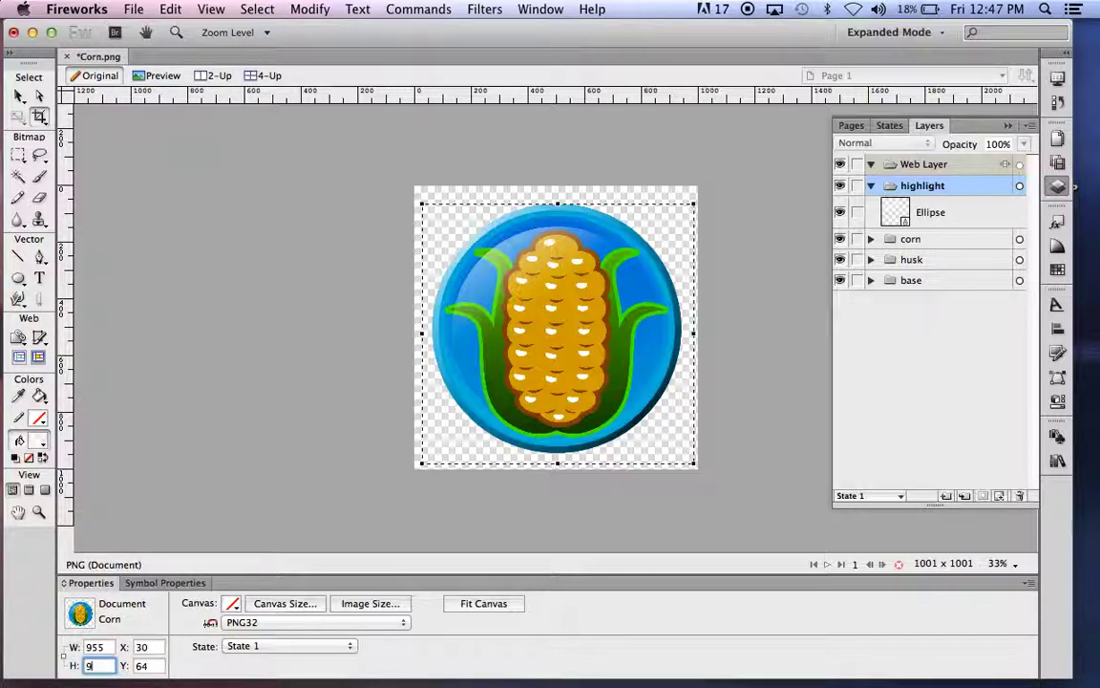
{"action": "type", "text": "900"}
{"action": "left_click_drag", "start_coordinate": [107, 647], "coordinate": [70, 645]}
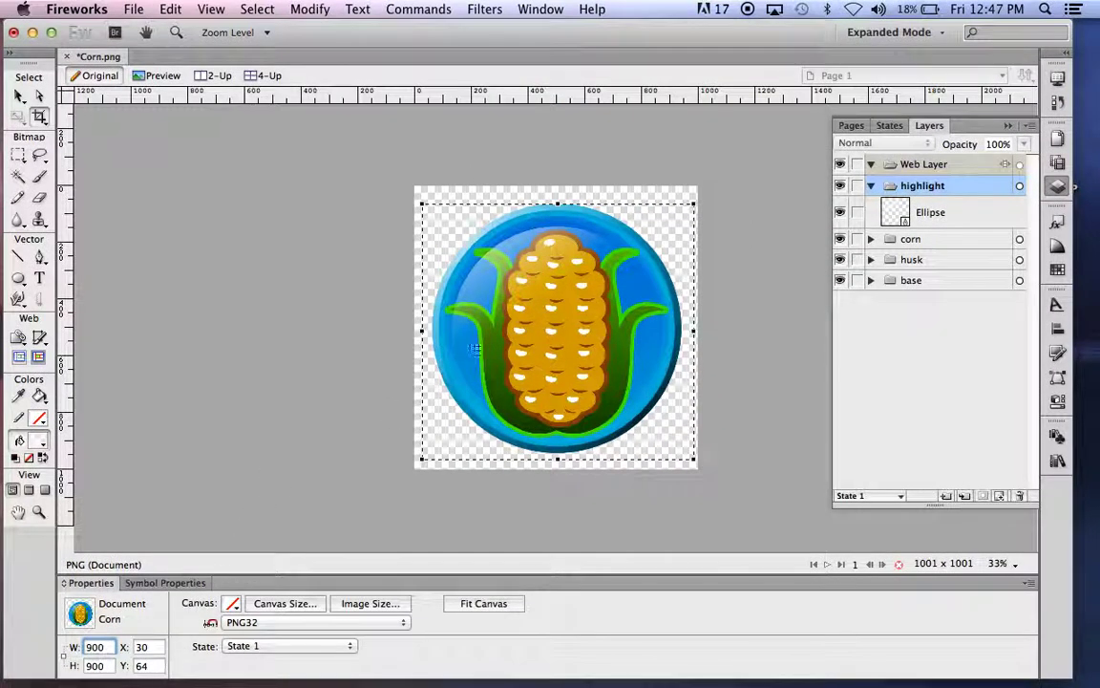
Centre the 900 x 900 crop box on the round icon and apply the crop
{"action": "left_click_drag", "start_coordinate": [431, 393], "coordinate": [437, 391]}
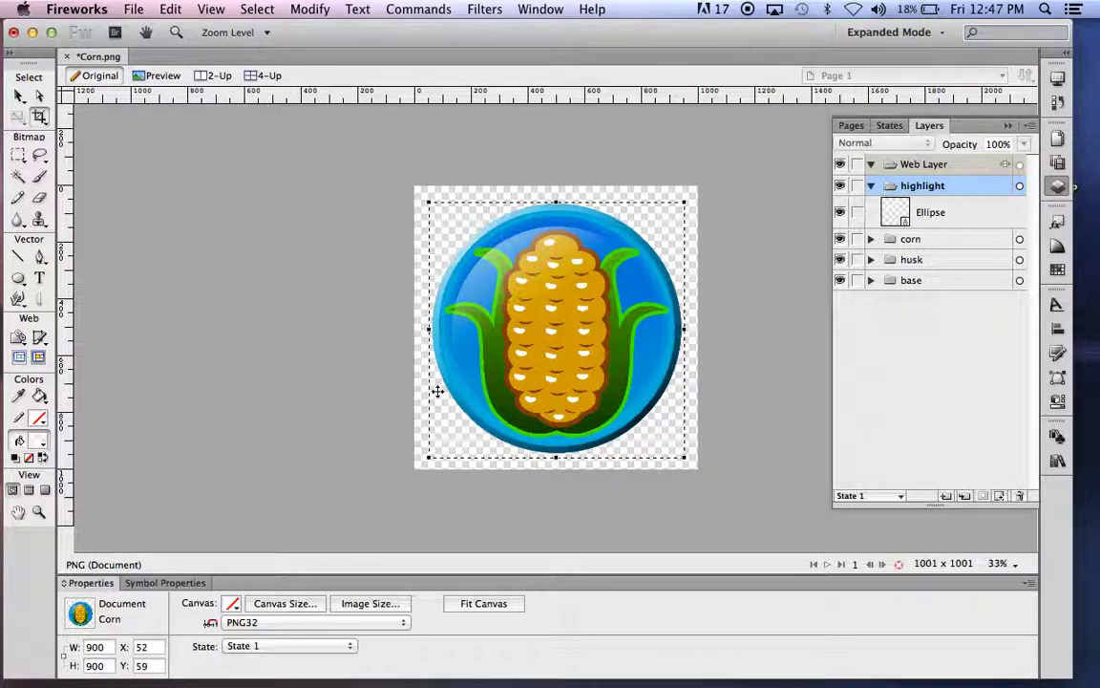
{"action": "key", "text": "Right"}
{"action": "key", "text": "Up"}
{"action": "key", "text": "Up"}
{"action": "key", "text": "Up"}
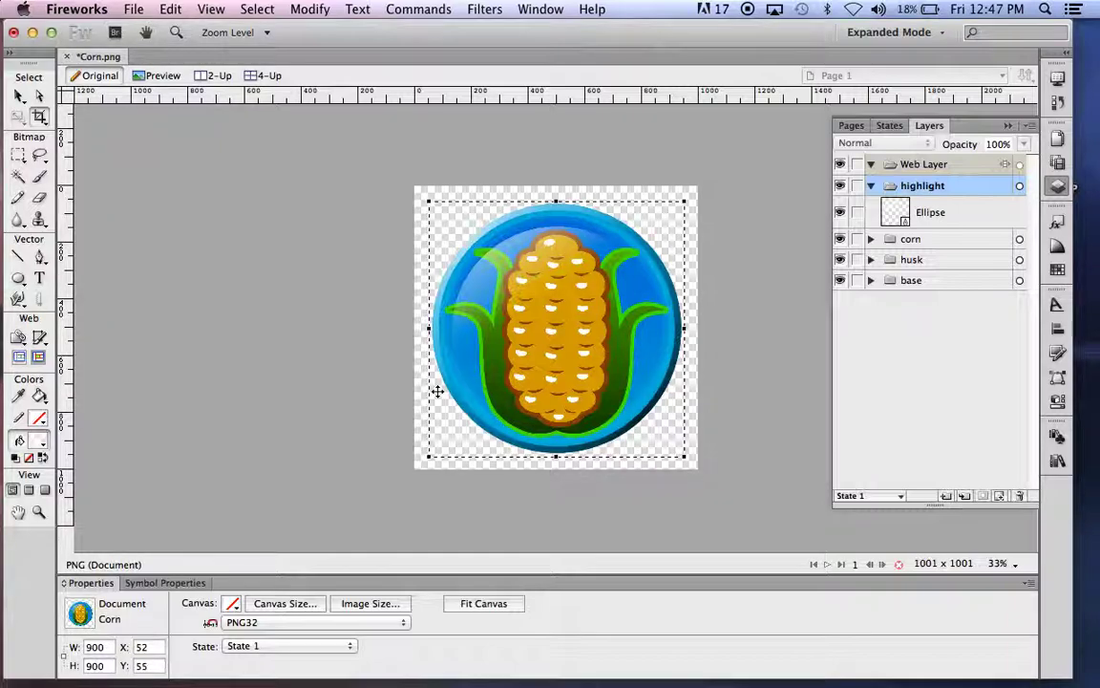
{"action": "key", "text": "Up"}
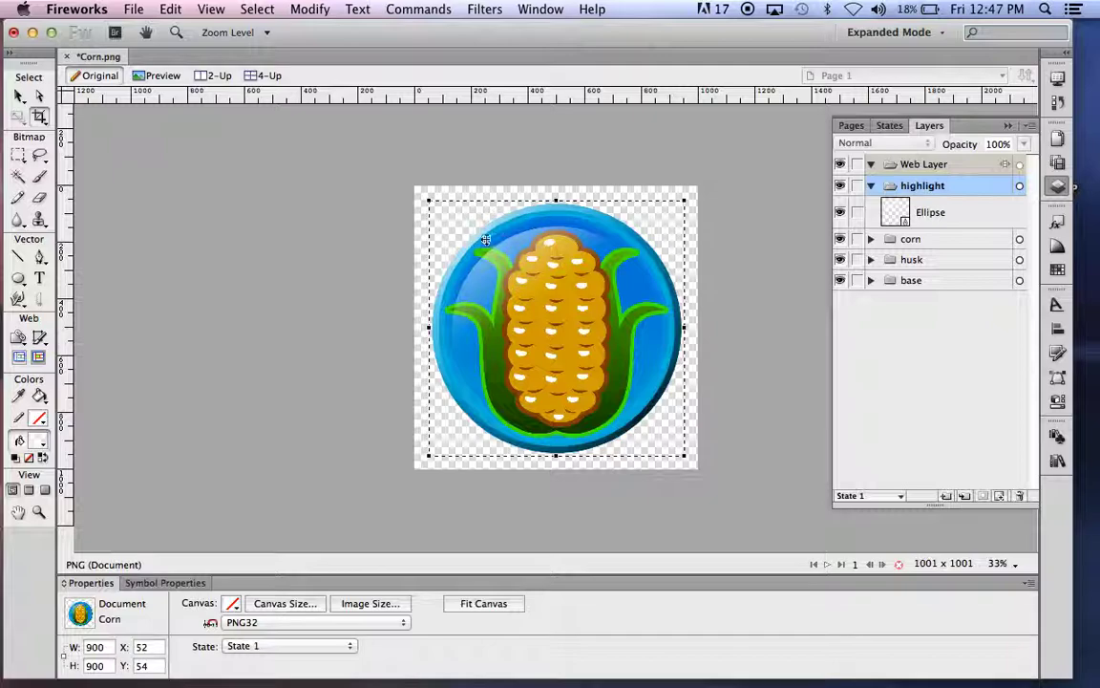
{"action": "double_click", "coordinate": [483, 239]}
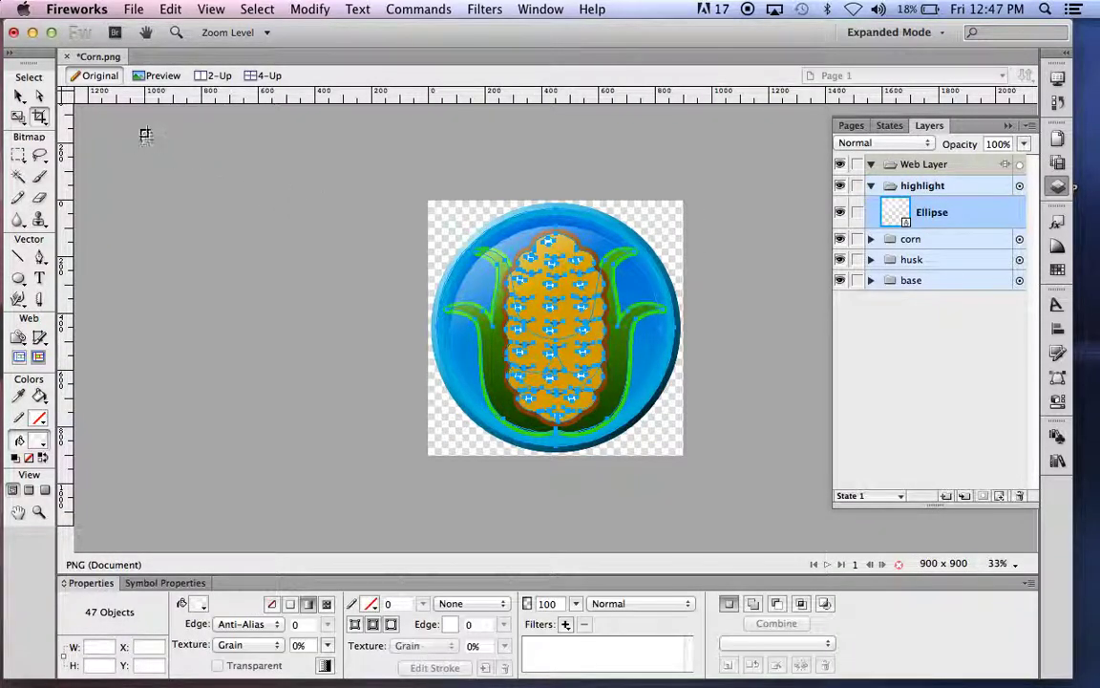
{"action": "left_click", "coordinate": [136, 9]}
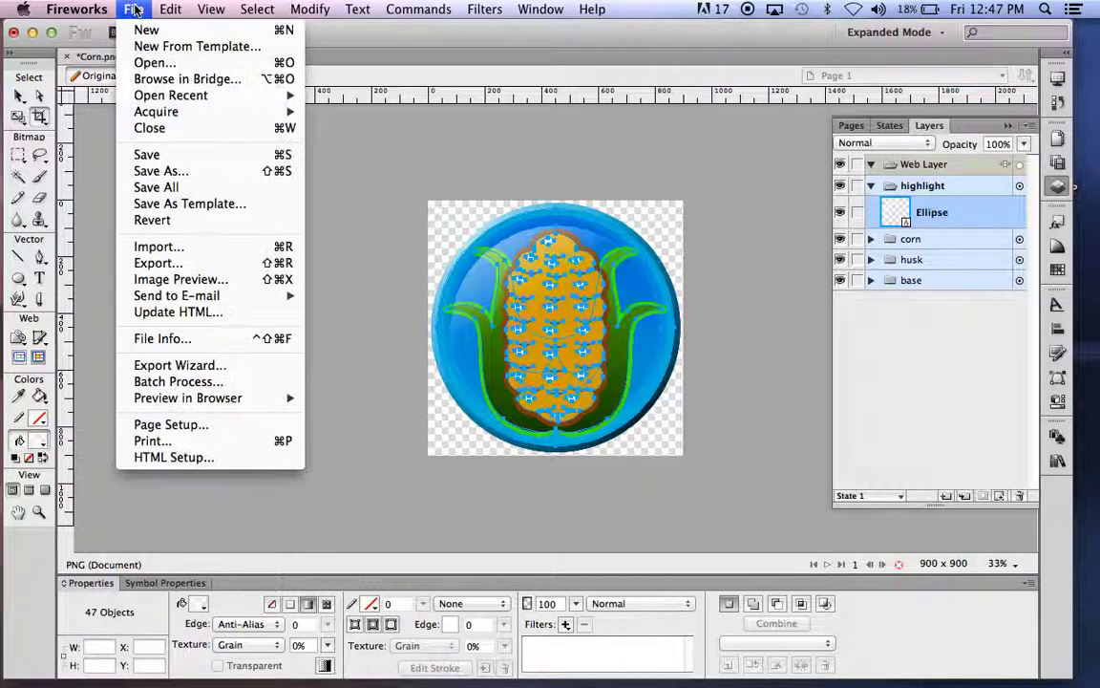
Open the corn-husk photo IMG_1624.JPG from the PICTURES folder as a second document
{"action": "left_click", "coordinate": [146, 62]}
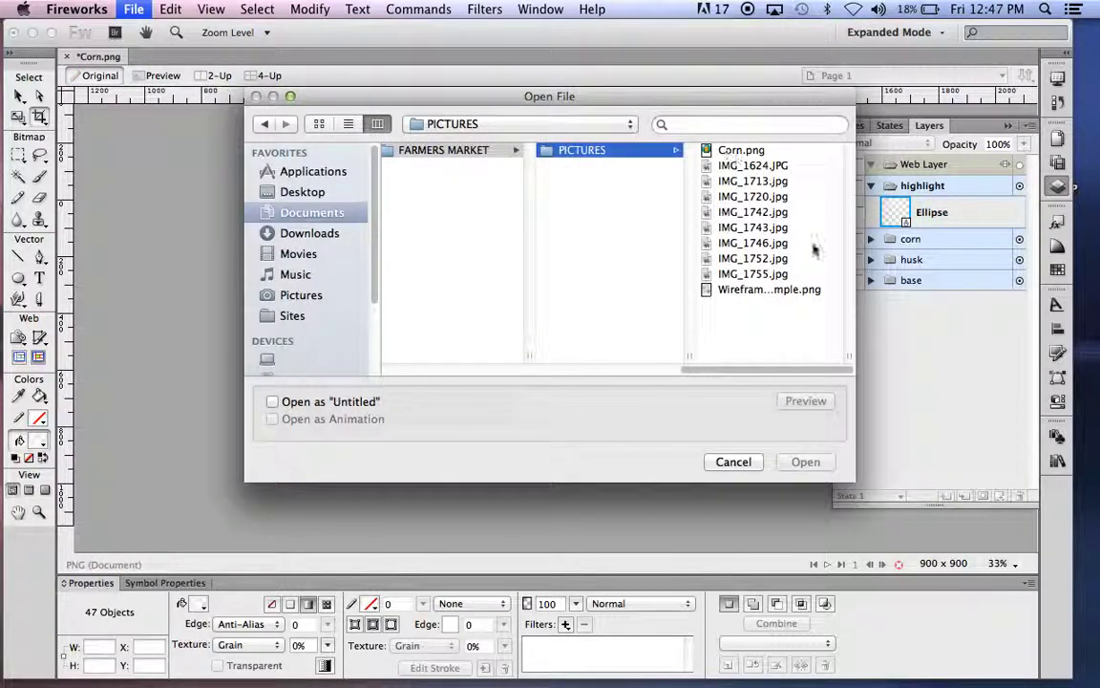
{"action": "left_click", "coordinate": [750, 165]}
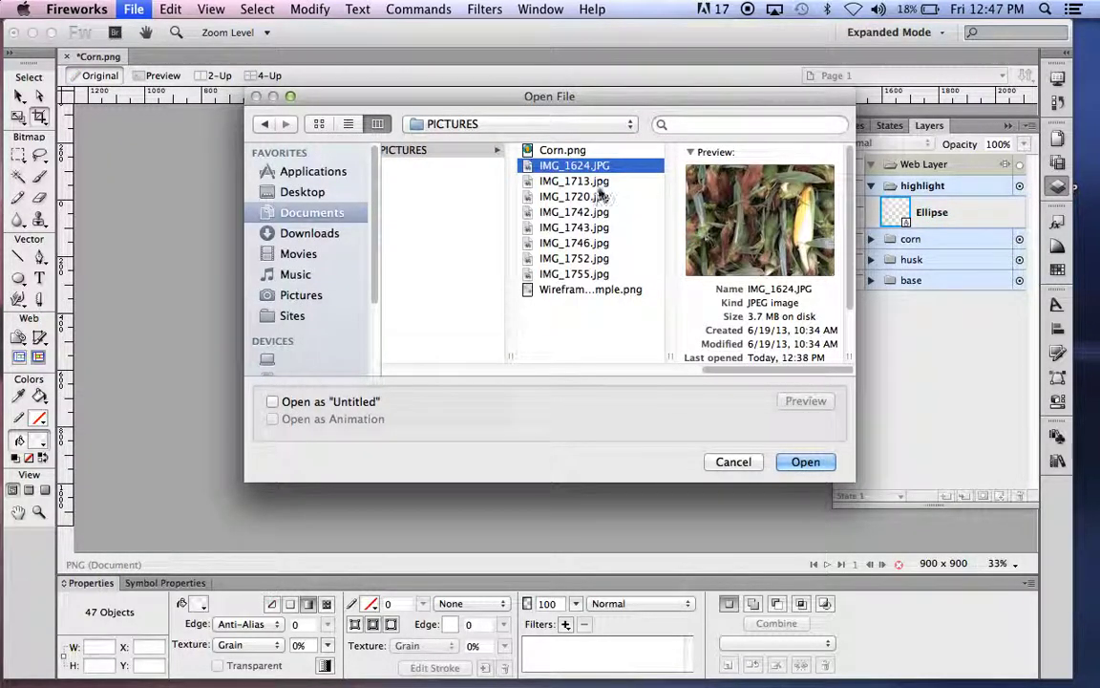
{"action": "left_click", "coordinate": [554, 181]}
{"action": "left_click", "coordinate": [597, 198]}
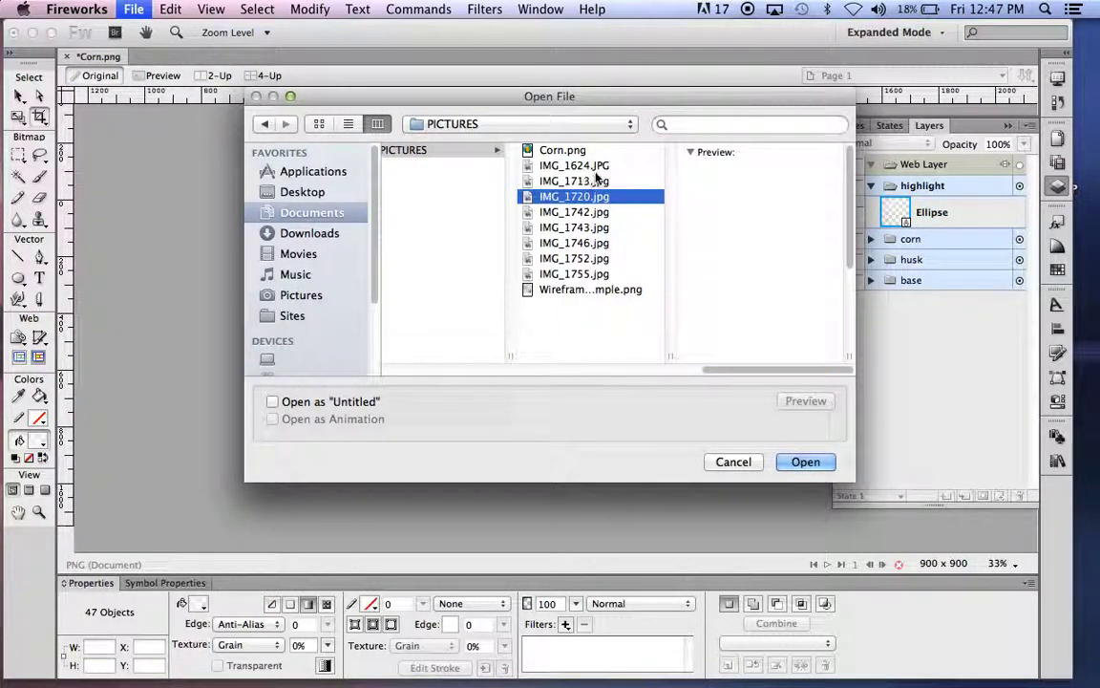
{"action": "left_click", "coordinate": [594, 167]}
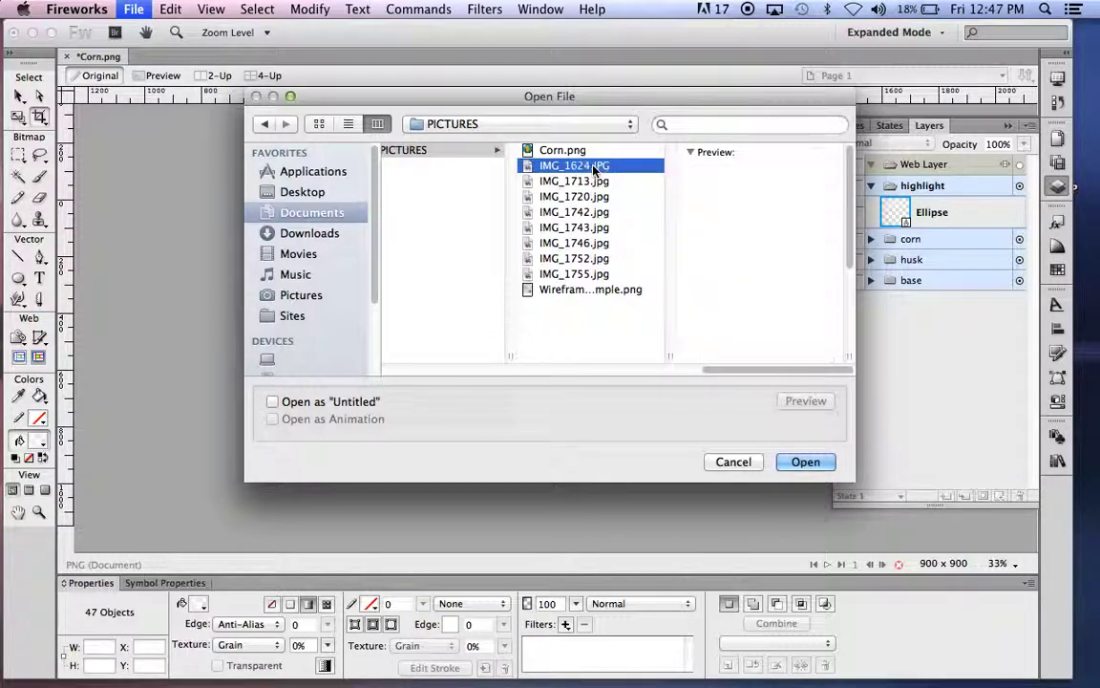
{"action": "left_click", "coordinate": [805, 461]}
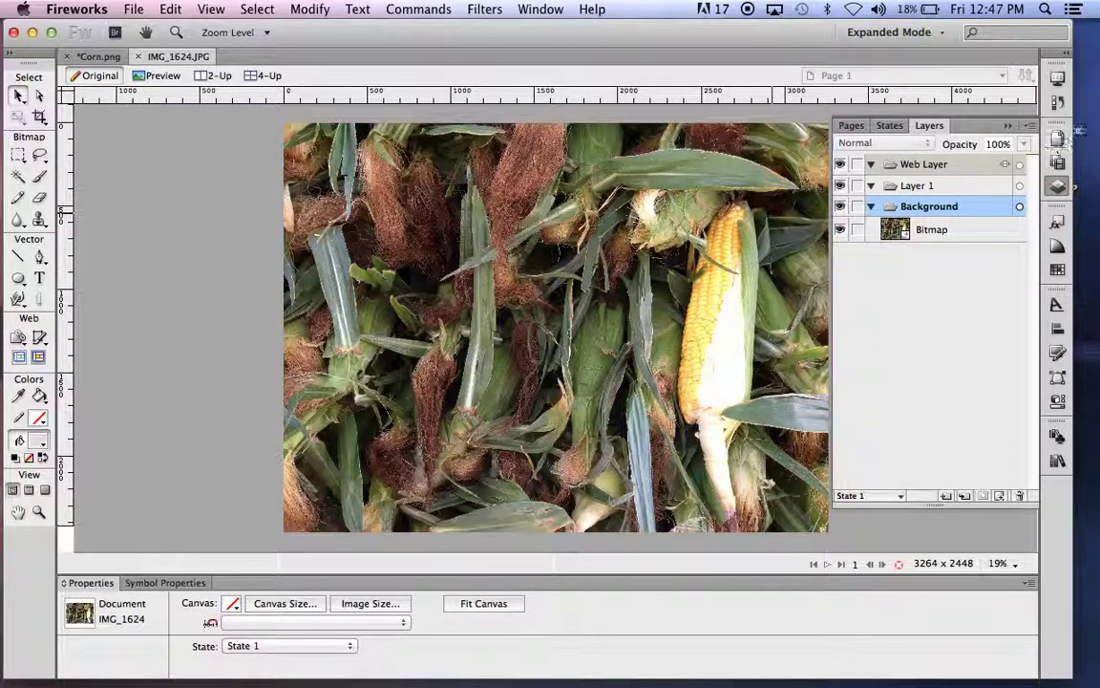
Draw a 2433 x 2433 crop box from the photo's top-left corner
{"action": "left_click", "coordinate": [1010, 128]}
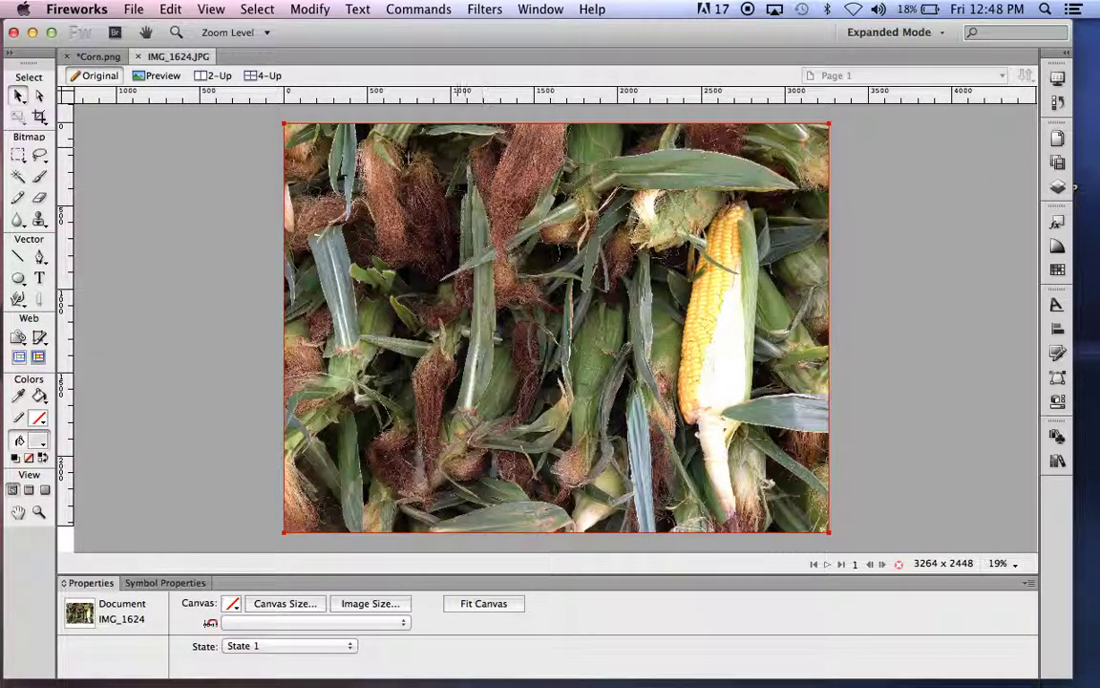
{"action": "left_click", "coordinate": [39, 117]}
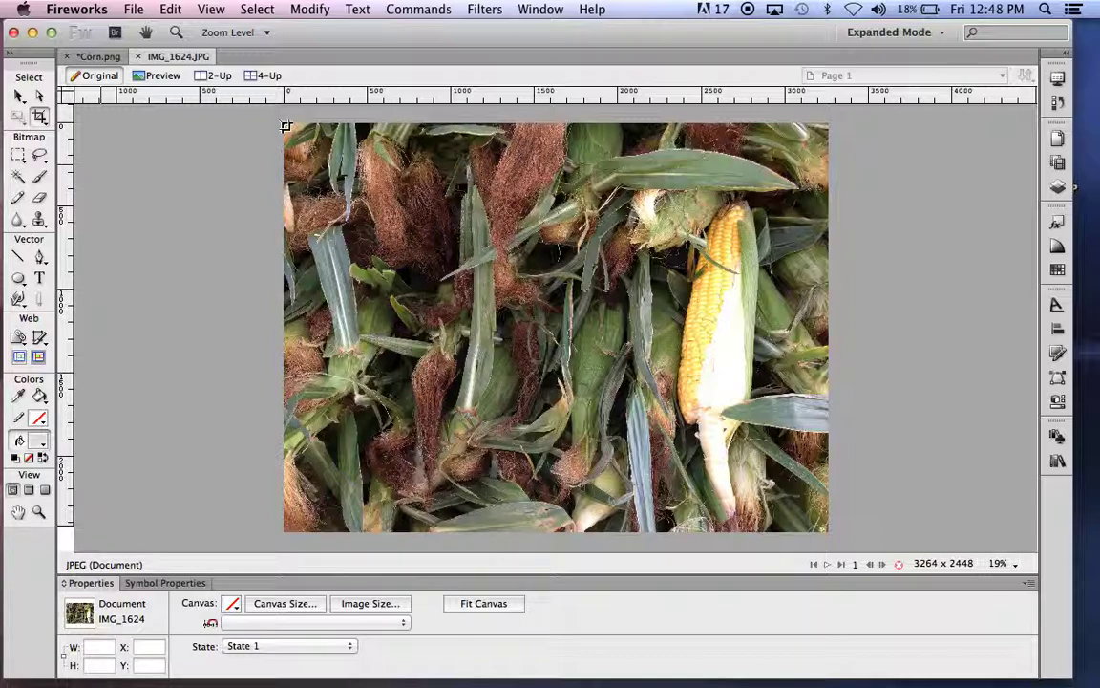
{"action": "left_click_drag", "start_coordinate": [286, 125], "coordinate": [693, 522]}
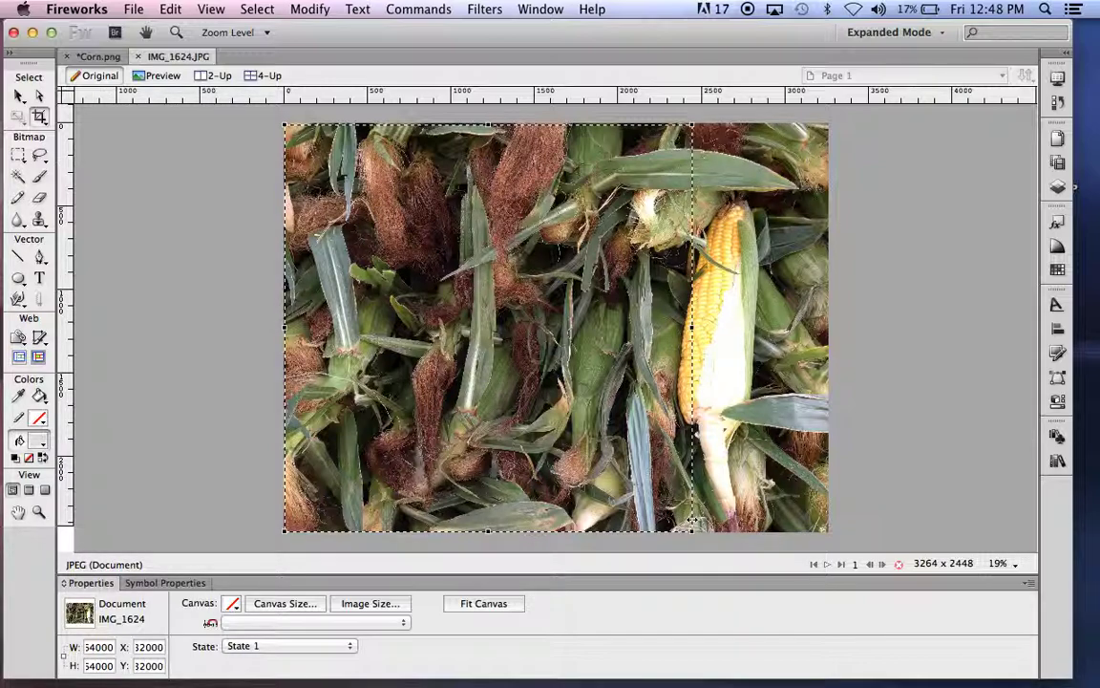
Shift the crop box right over the yellow ear of corn and apply the crop
{"action": "left_click_drag", "start_coordinate": [615, 325], "coordinate": [744, 326]}
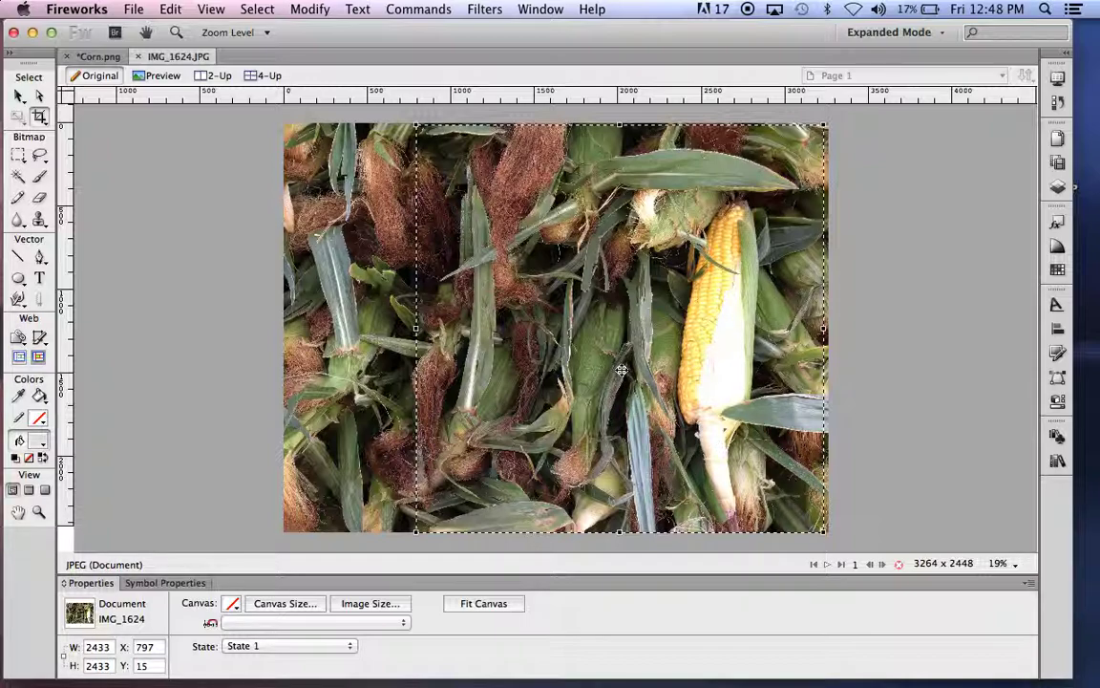
{"action": "key", "text": "Up"}
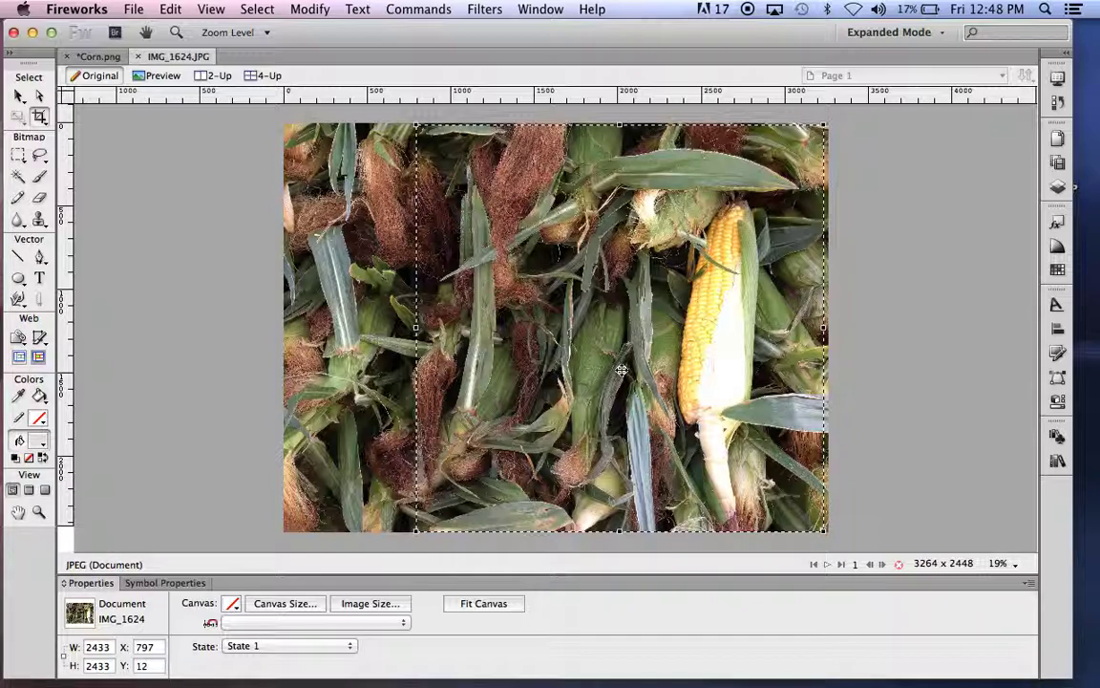
{"action": "key", "text": "Up"}
{"action": "key", "text": "Up"}
{"action": "key", "text": "Up"}
{"action": "key", "text": "Down"}
{"action": "key", "text": "Down"}
{"action": "key", "text": "Up"}
{"action": "key", "text": "Up"}
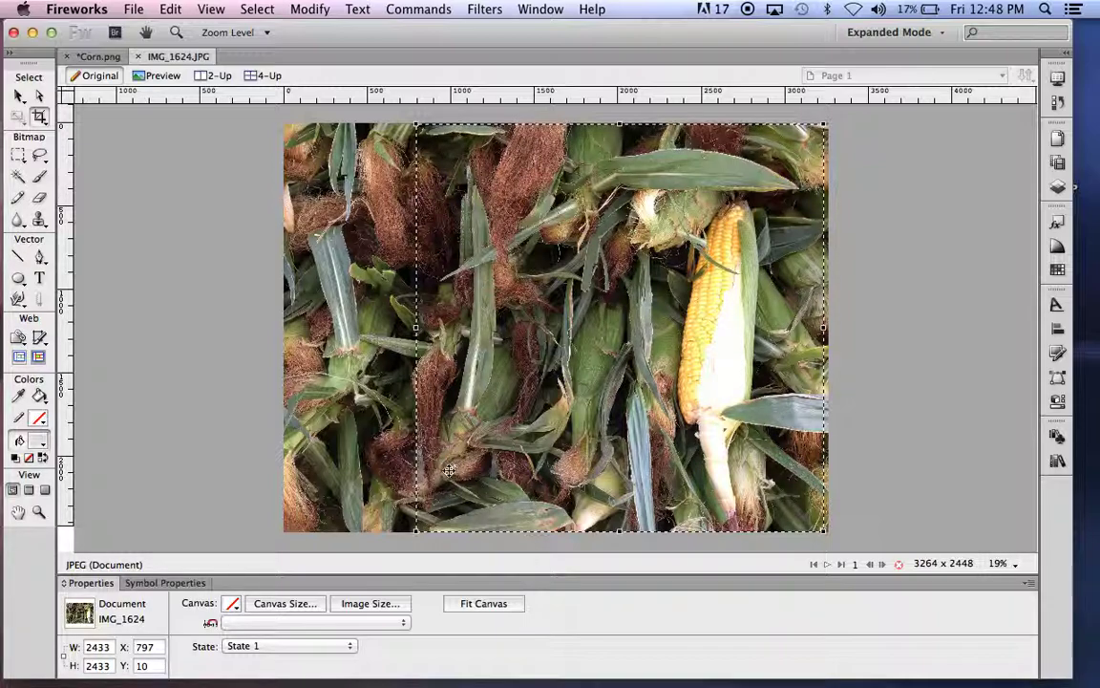
{"action": "double_click", "coordinate": [504, 385]}
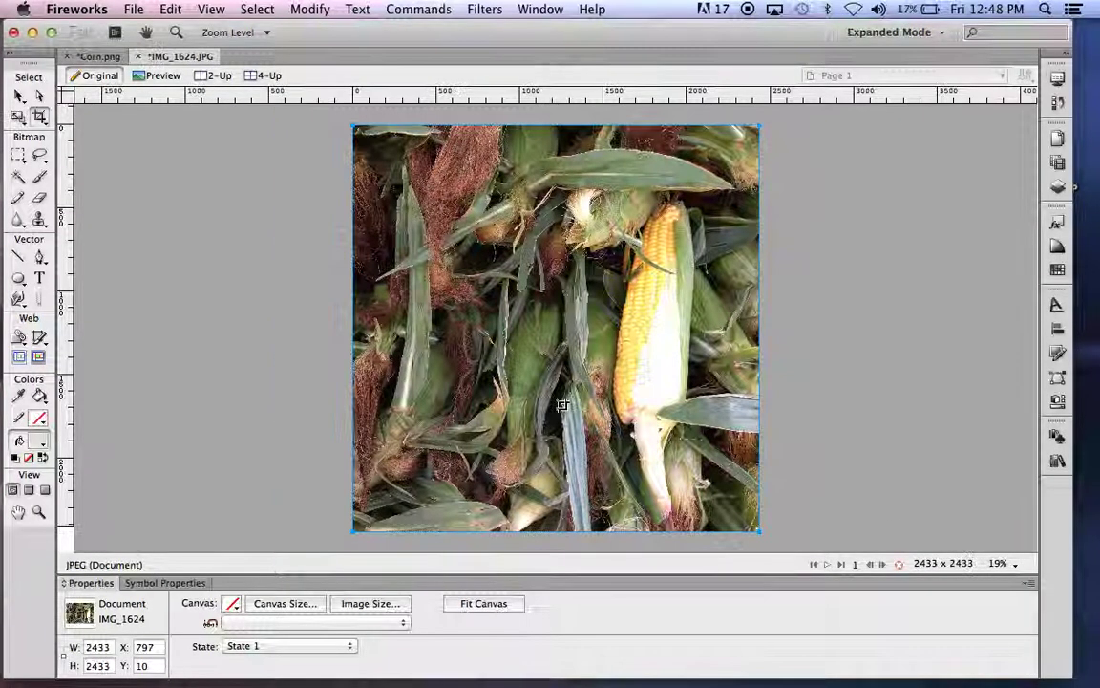